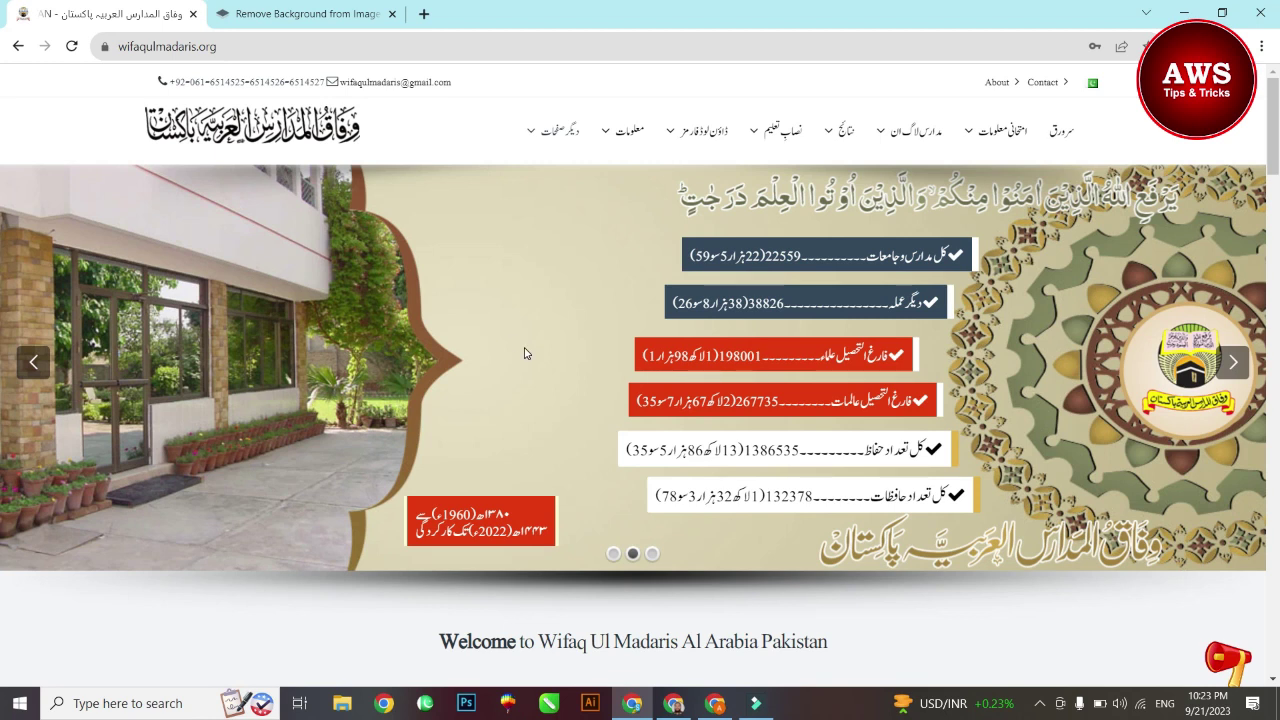
Load wifaqulmadaris.org, read the important announcement about sending admission lists and bank slips, and dismiss it.
{"action": "mouse_move", "coordinate": [928, 142]}
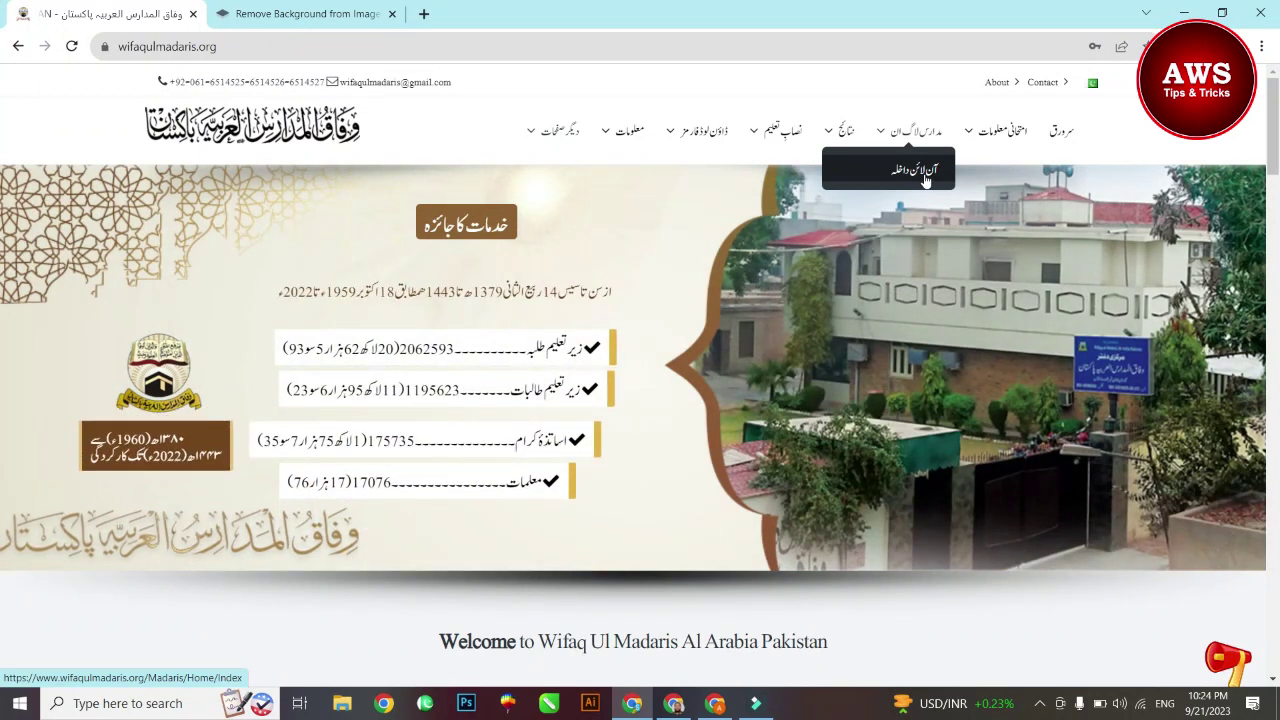
{"action": "left_click", "coordinate": [343, 47]}
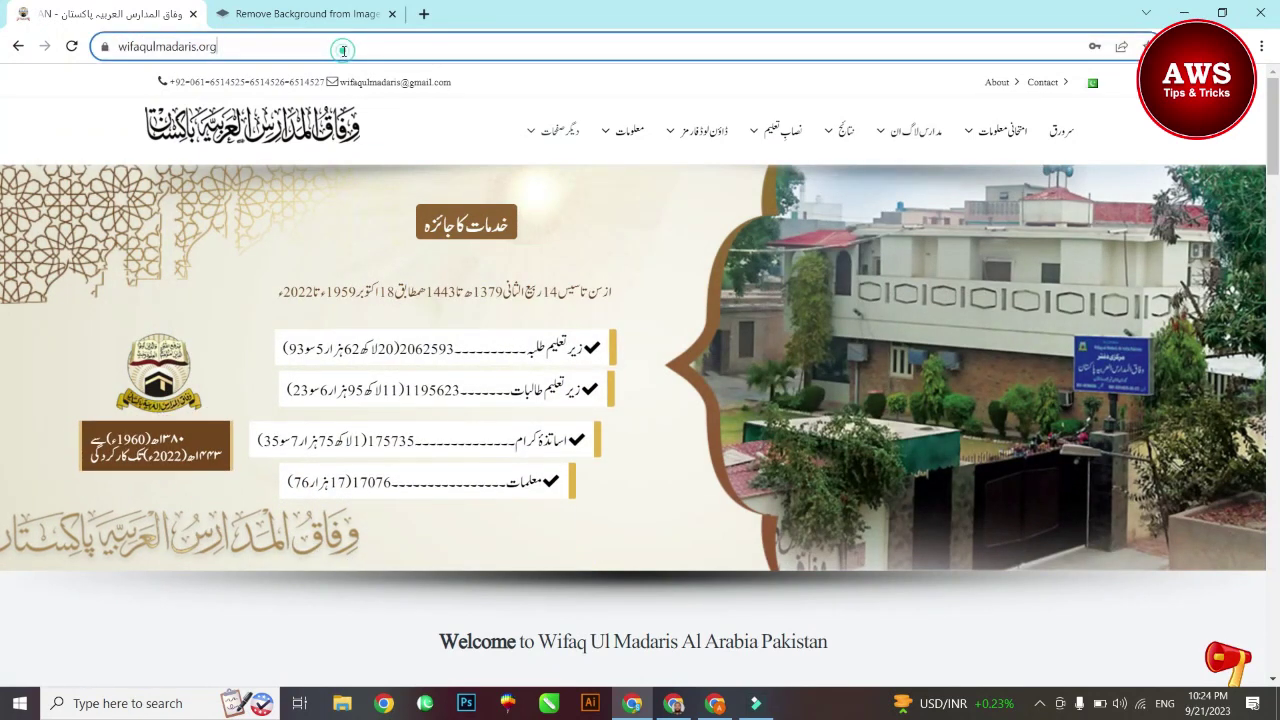
{"action": "key", "text": "Return"}
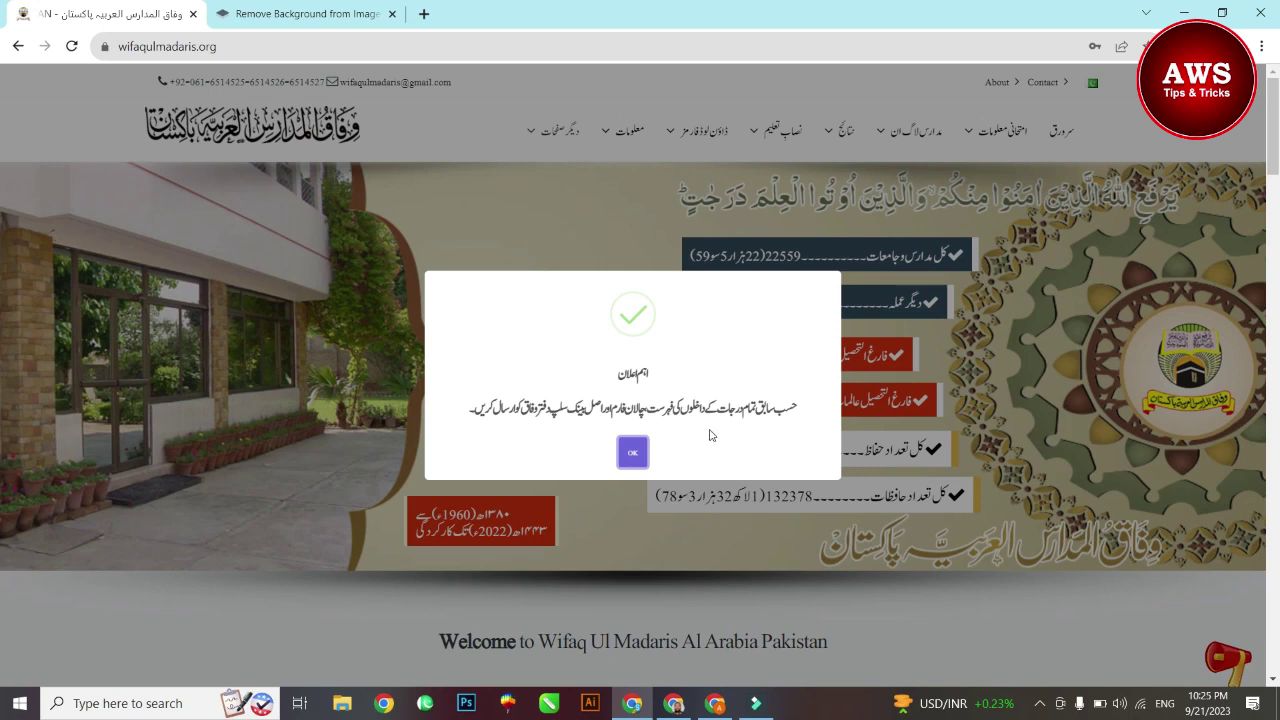
{"action": "left_click_drag", "start_coordinate": [711, 409], "coordinate": [618, 410]}
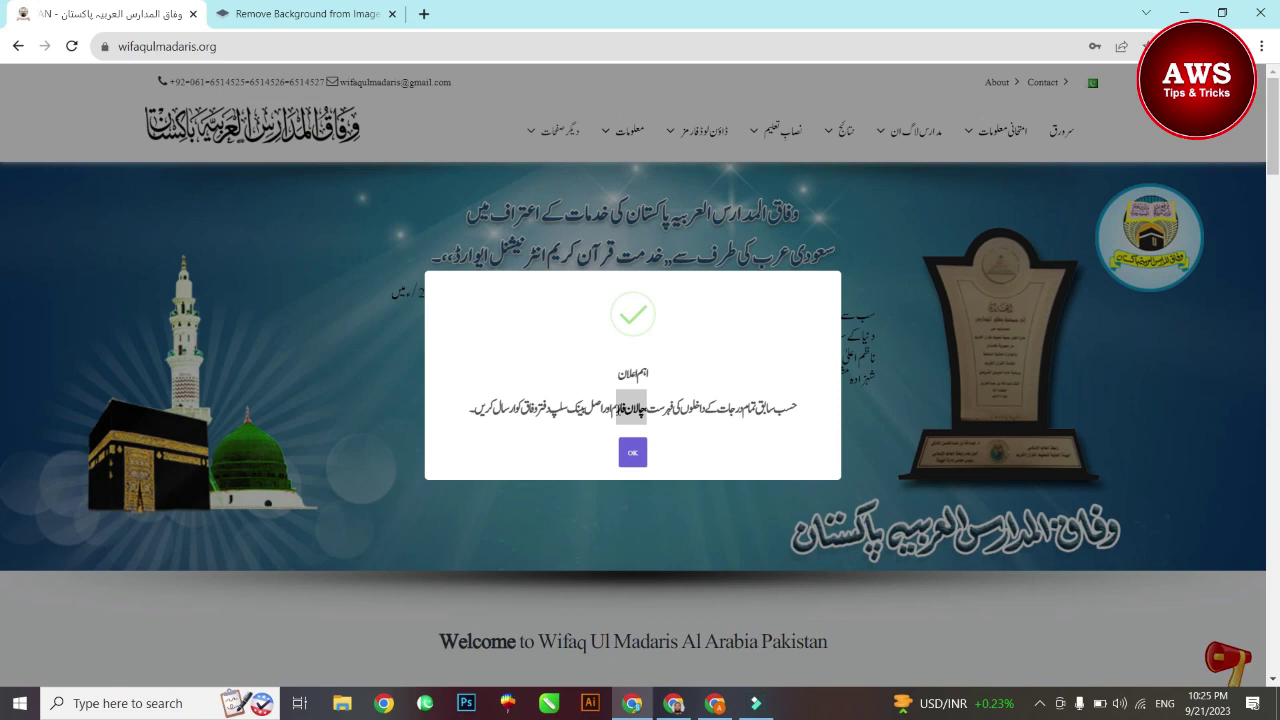
{"action": "left_click", "coordinate": [578, 408]}
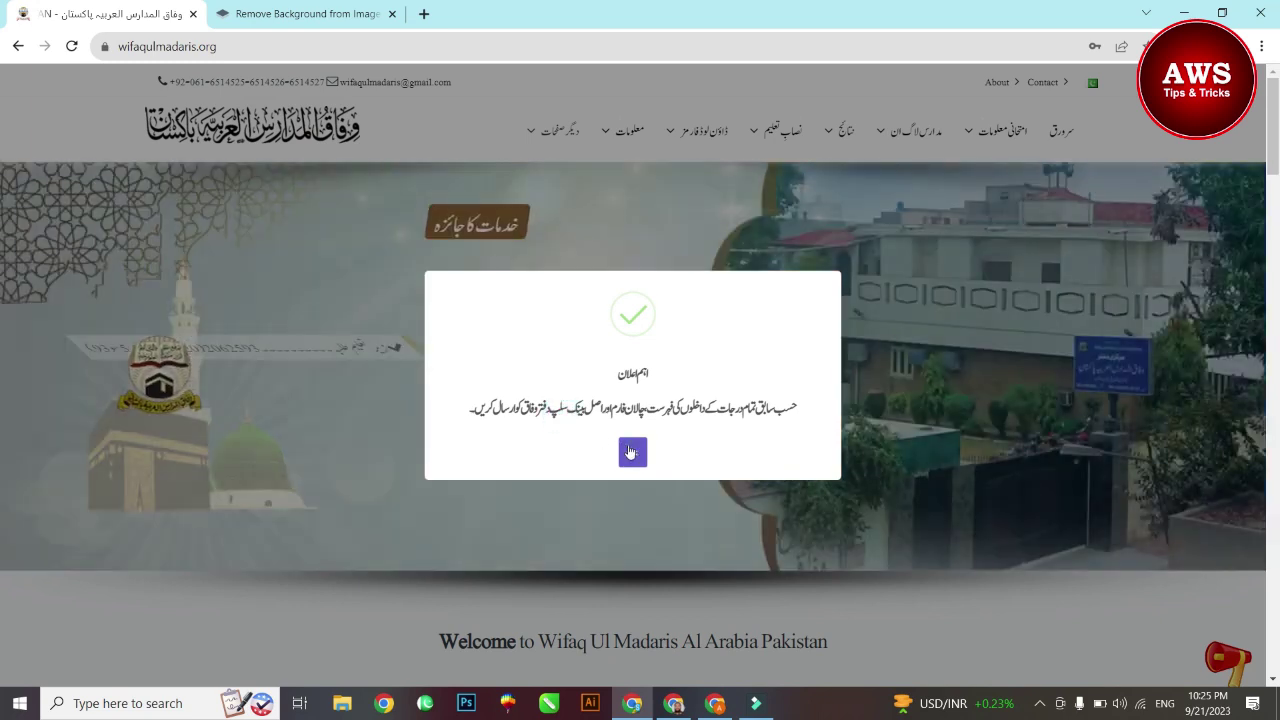
{"action": "left_click", "coordinate": [631, 452]}
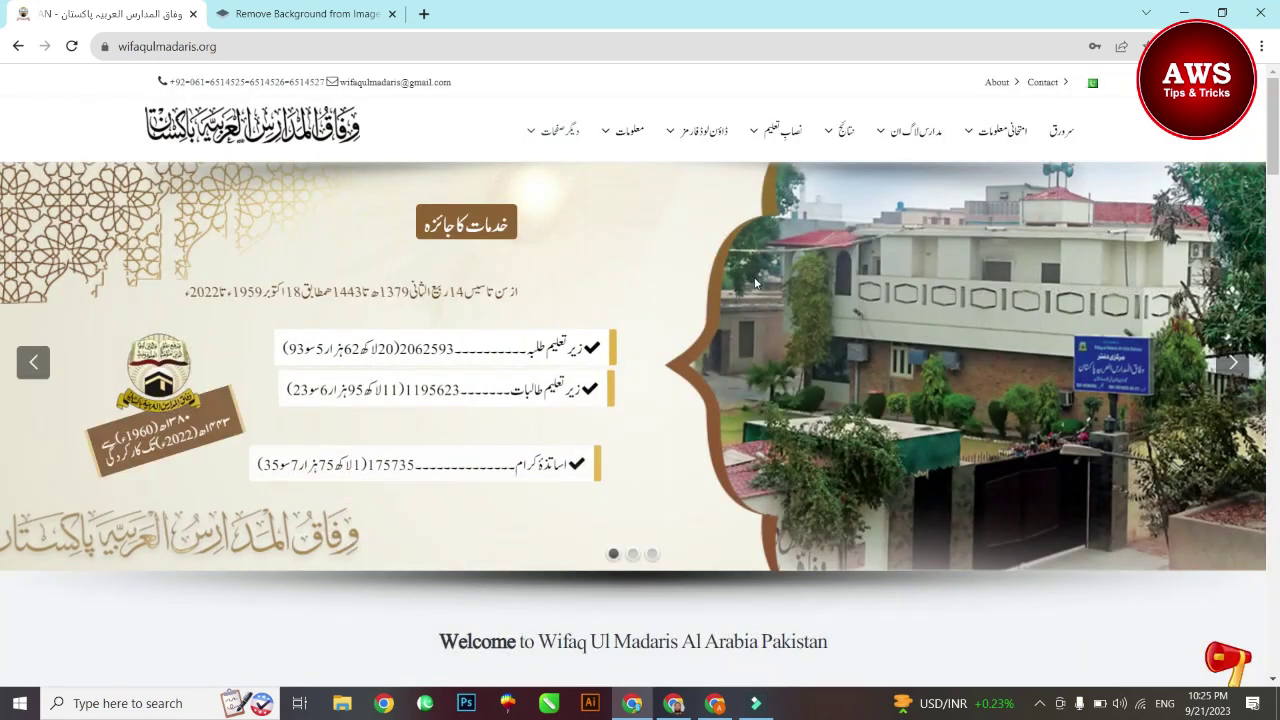
Go to the online admission login for madaris and log in with the saved affiliation number and password.
{"action": "mouse_move", "coordinate": [915, 138]}
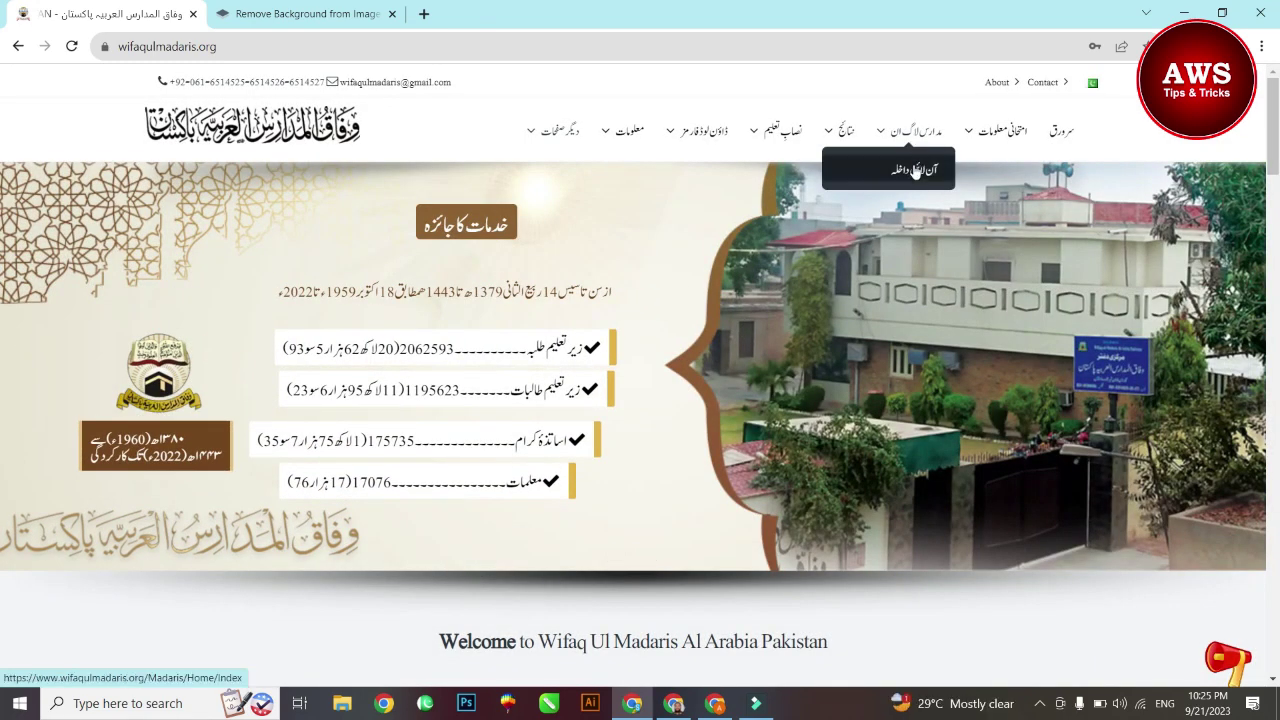
{"action": "left_click", "coordinate": [915, 170]}
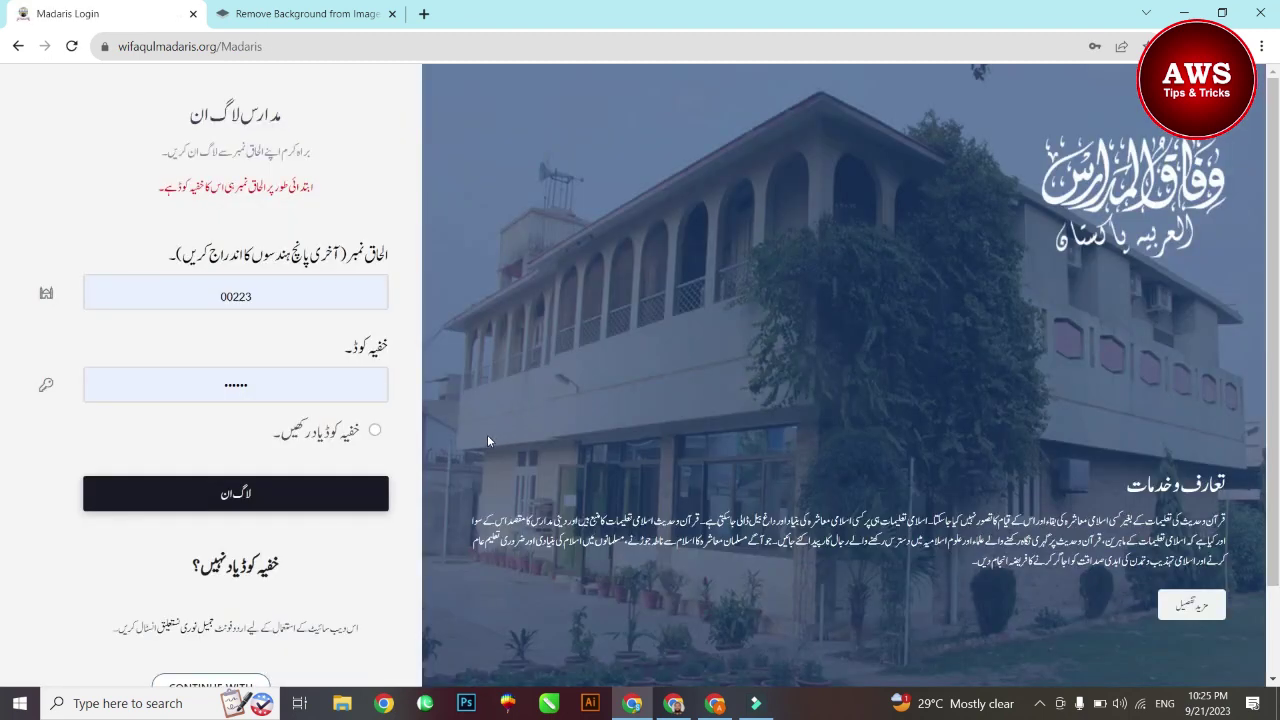
{"action": "left_click", "coordinate": [292, 500]}
{"action": "left_click", "coordinate": [328, 527]}
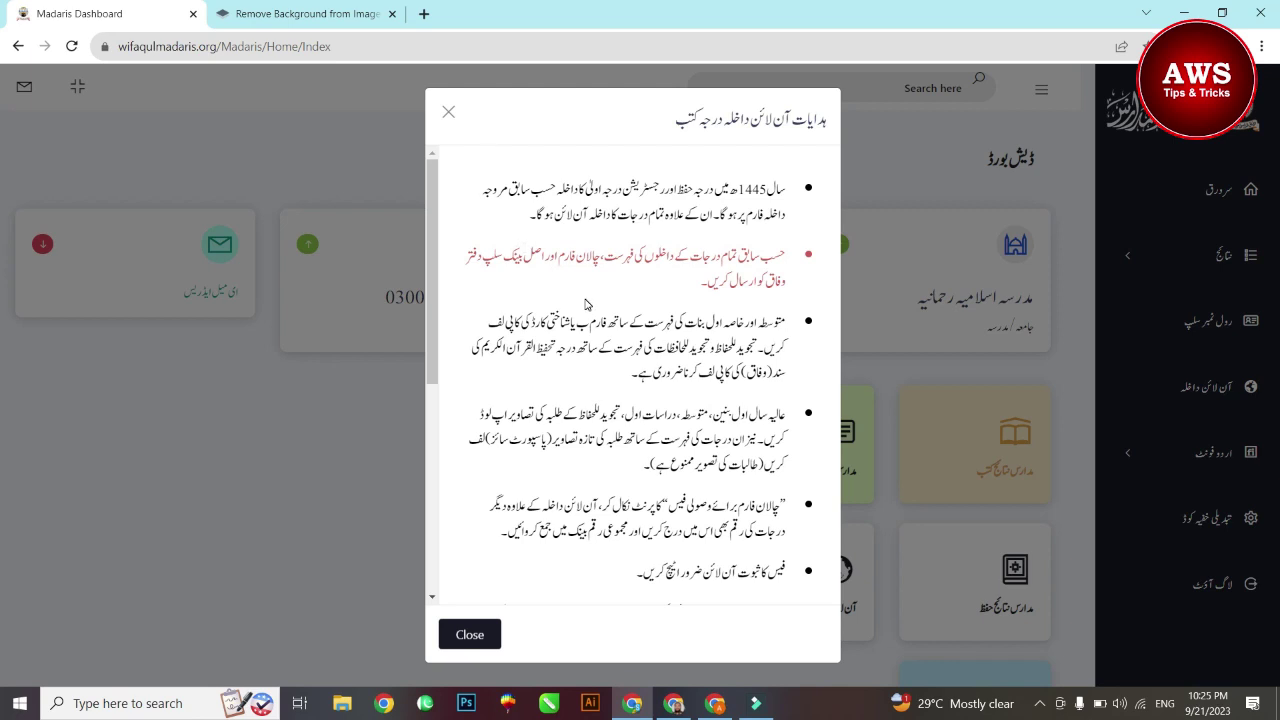
Read through the online admission instructions for درجہ کتب and dismiss them.
{"action": "left_click_drag", "start_coordinate": [786, 188], "coordinate": [607, 570]}
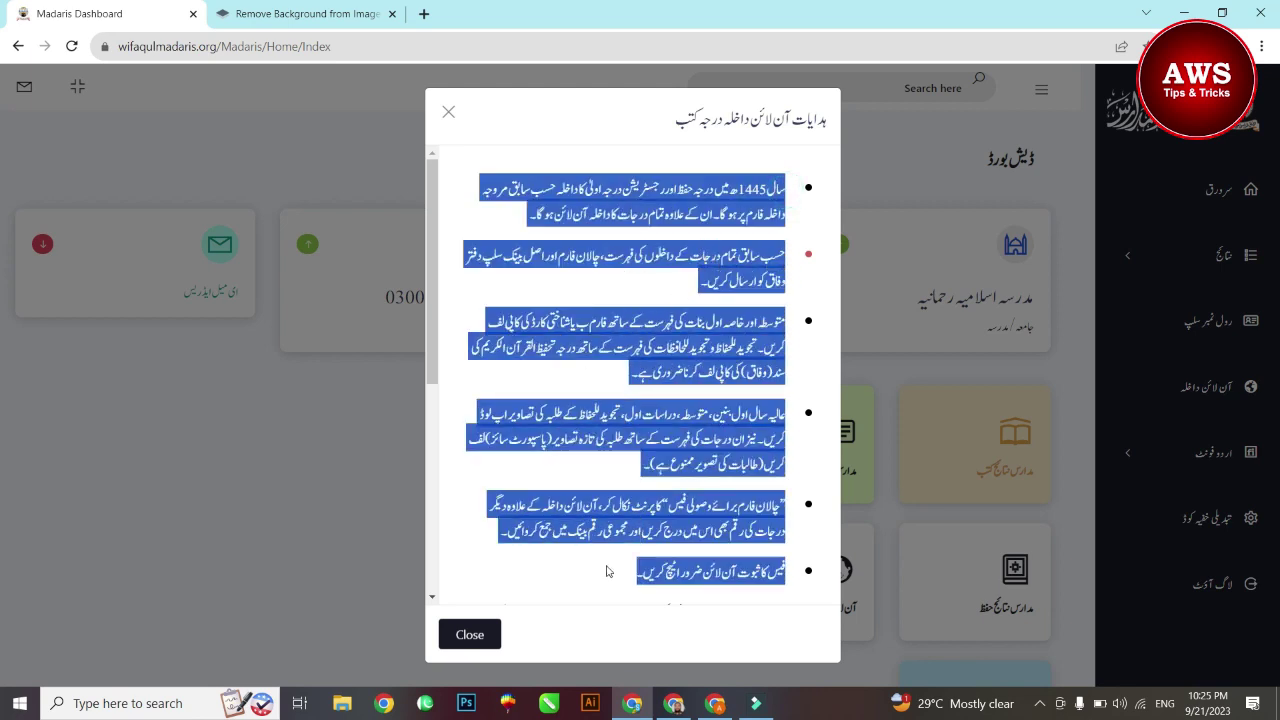
{"action": "scroll", "coordinate": [607, 570], "scroll_direction": "down", "scroll_amount": 4}
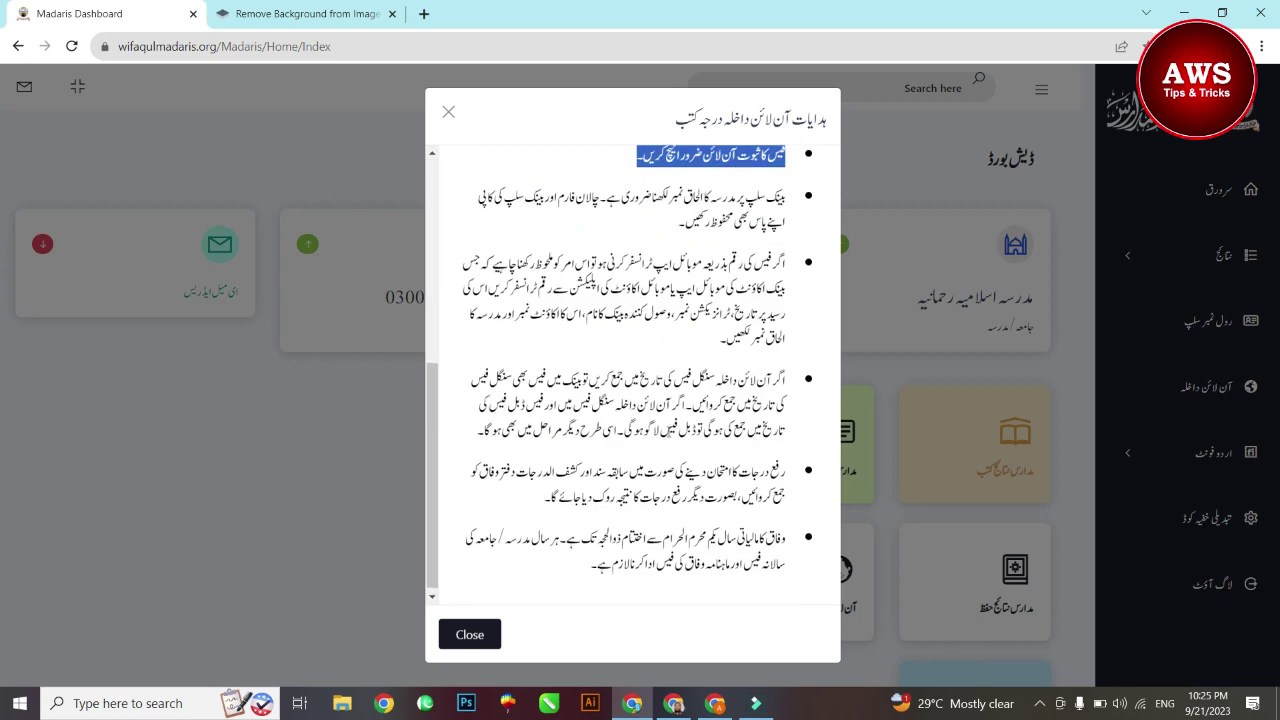
{"action": "left_click", "coordinate": [470, 635]}
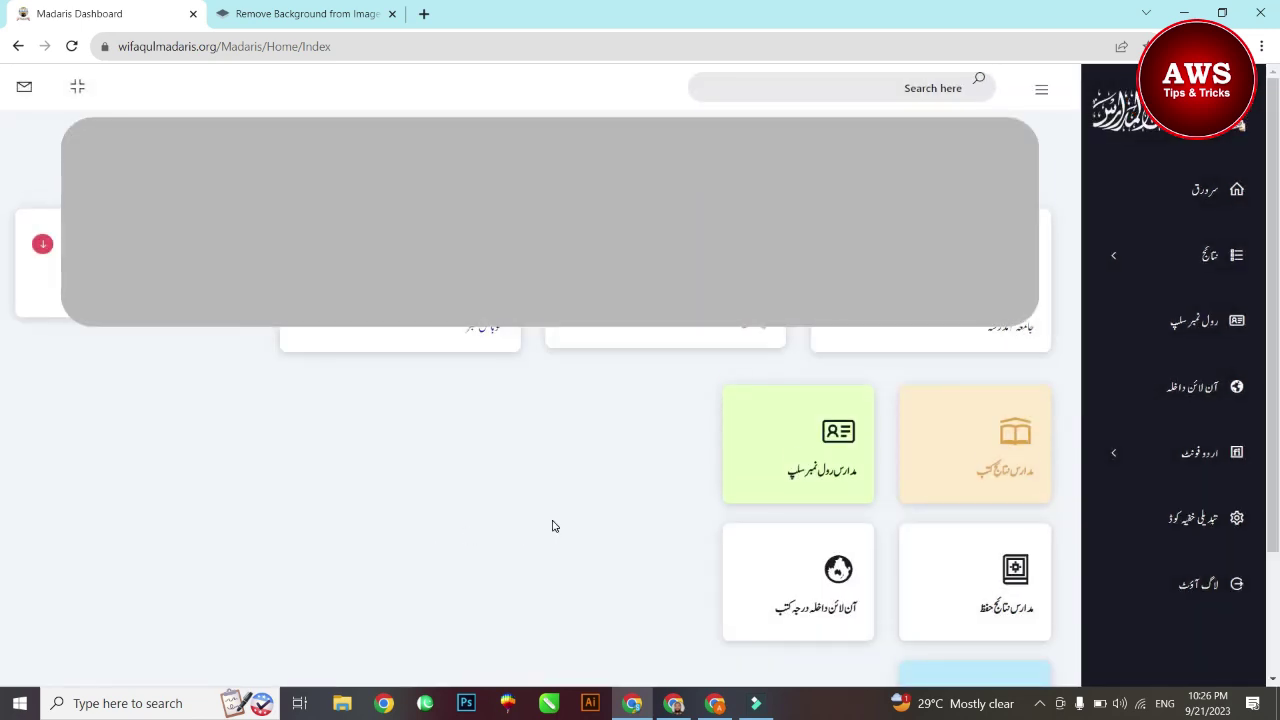
Open the online admission page for درجہ کتب from the dashboard.
{"action": "scroll", "coordinate": [555, 526], "scroll_direction": "down", "scroll_amount": 2}
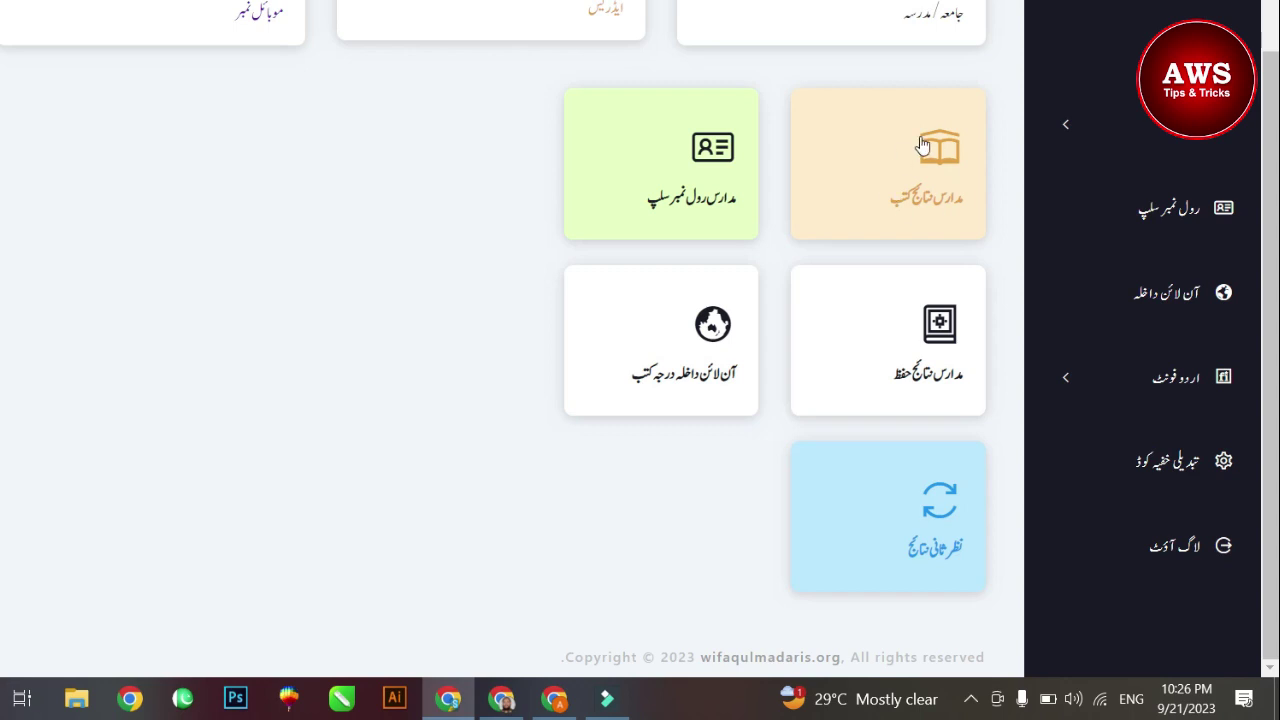
{"action": "left_click", "coordinate": [844, 196]}
{"action": "left_click", "coordinate": [669, 391]}
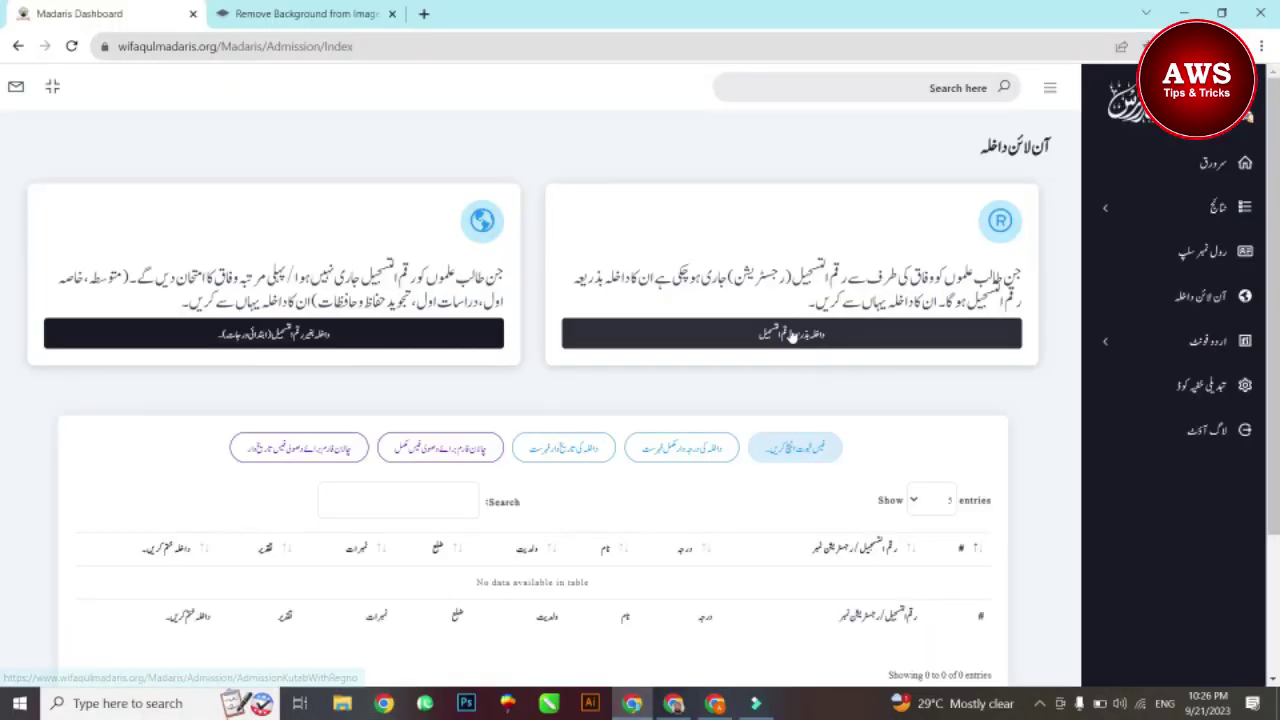
Open the admission form for students who already have a registration number in a new browser tab and switch to it.
{"action": "scroll", "coordinate": [773, 340], "scroll_direction": "down", "scroll_amount": 2}
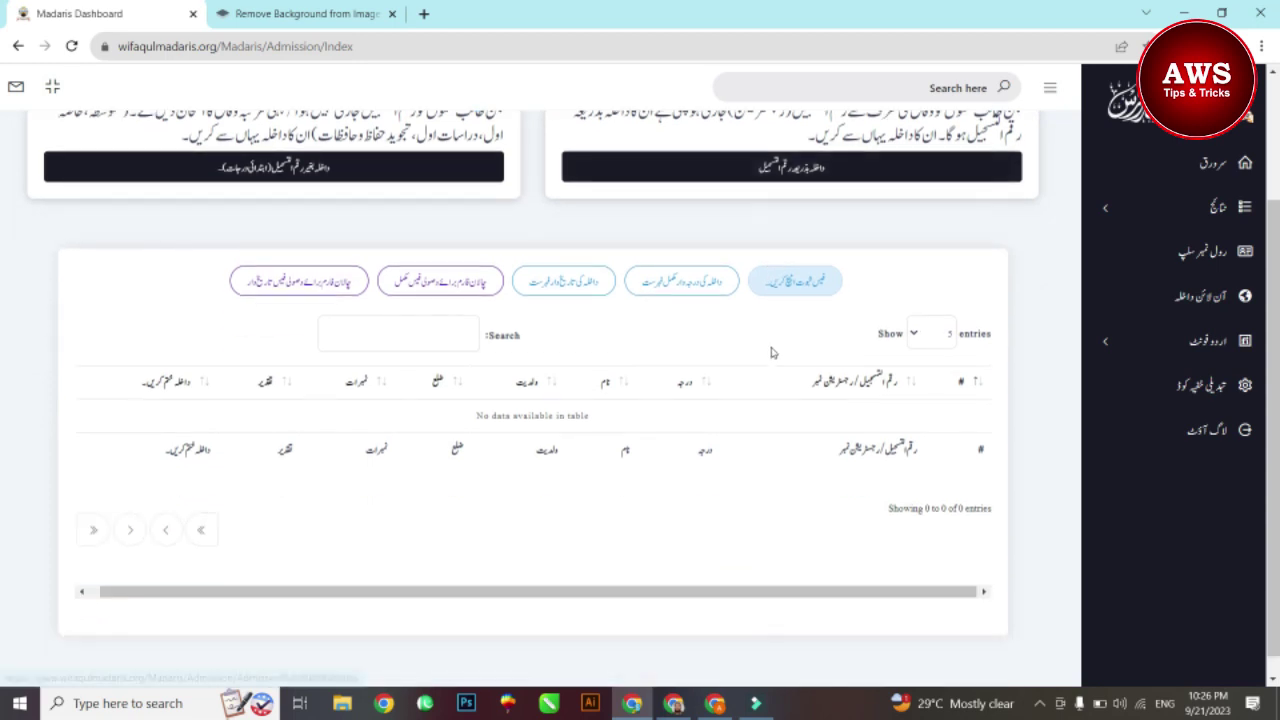
{"action": "scroll", "coordinate": [771, 348], "scroll_direction": "up", "scroll_amount": 1}
{"action": "scroll", "coordinate": [771, 352], "scroll_direction": "up", "scroll_amount": 1}
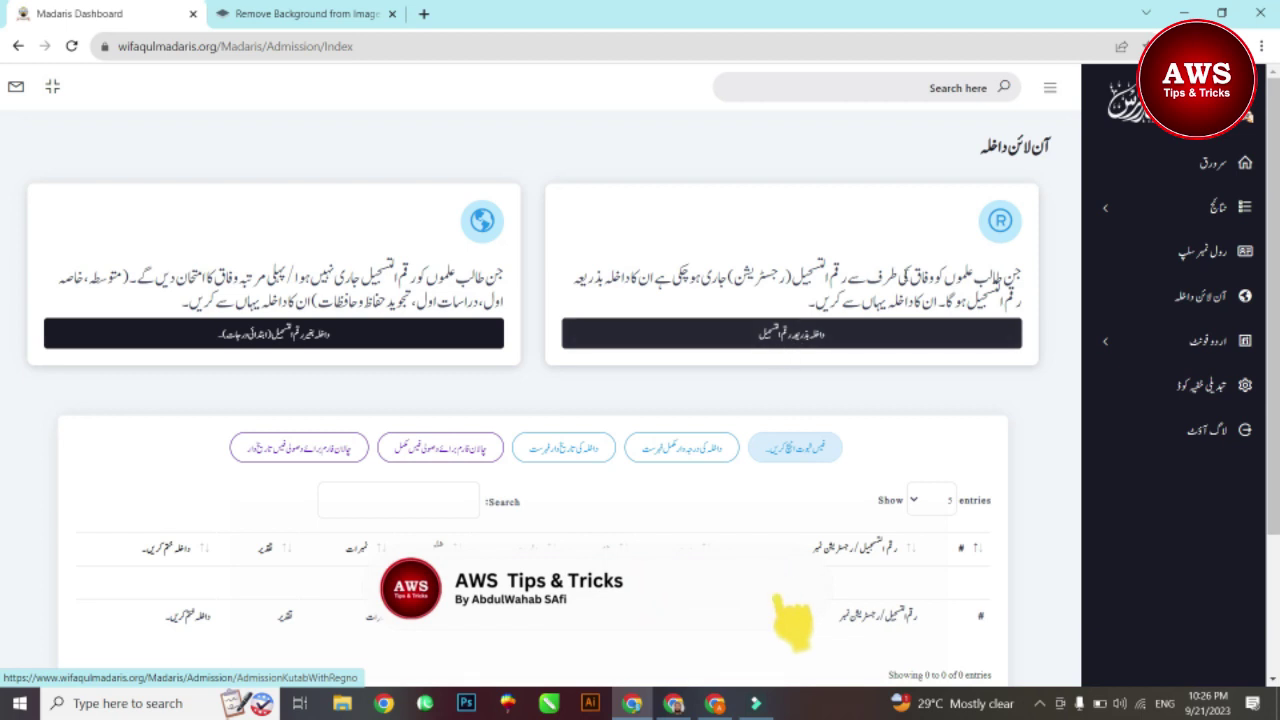
{"action": "left_click_drag", "start_coordinate": [1026, 274], "coordinate": [830, 303]}
{"action": "left_click", "coordinate": [812, 302]}
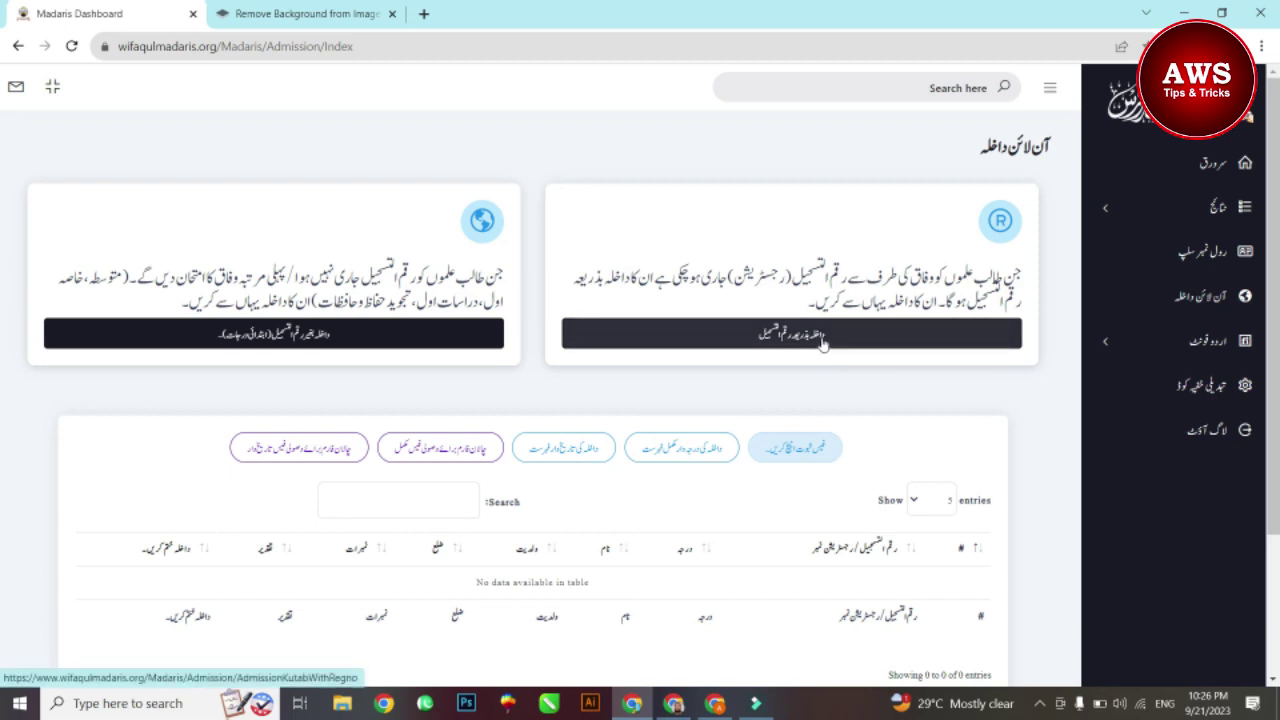
{"action": "right_click", "coordinate": [841, 339]}
{"action": "left_click", "coordinate": [850, 351]}
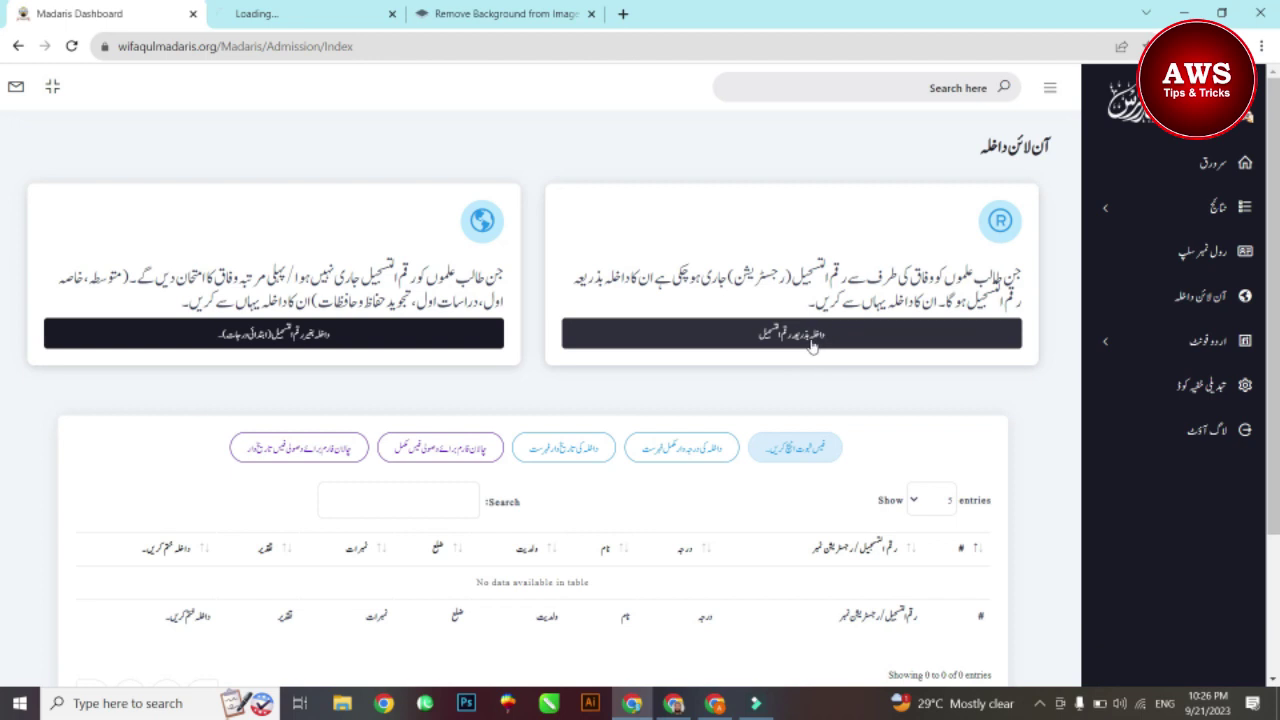
{"action": "left_click", "coordinate": [381, 10]}
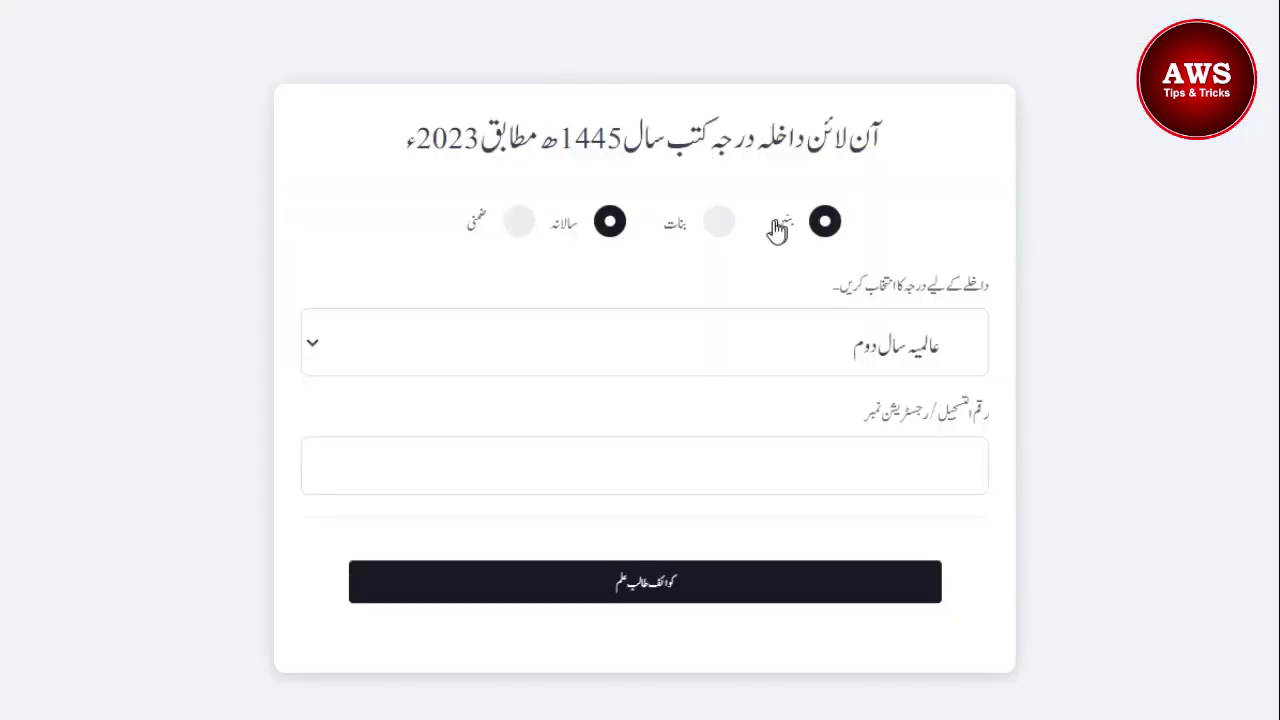
Examine the registration-number form's student category, the available admission grades and the registration number field.
{"action": "left_click", "coordinate": [812, 230]}
{"action": "left_click", "coordinate": [849, 345]}
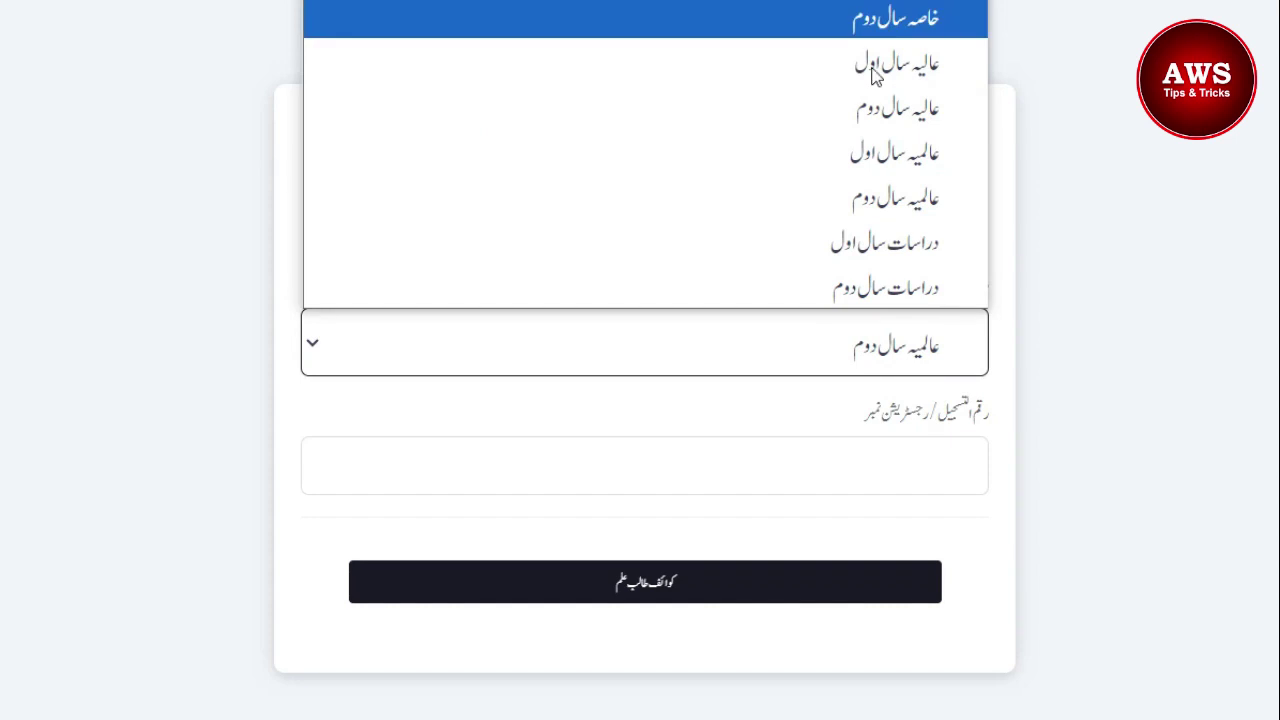
{"action": "left_click", "coordinate": [1097, 331]}
{"action": "left_click", "coordinate": [904, 472]}
{"action": "left_click", "coordinate": [832, 536]}
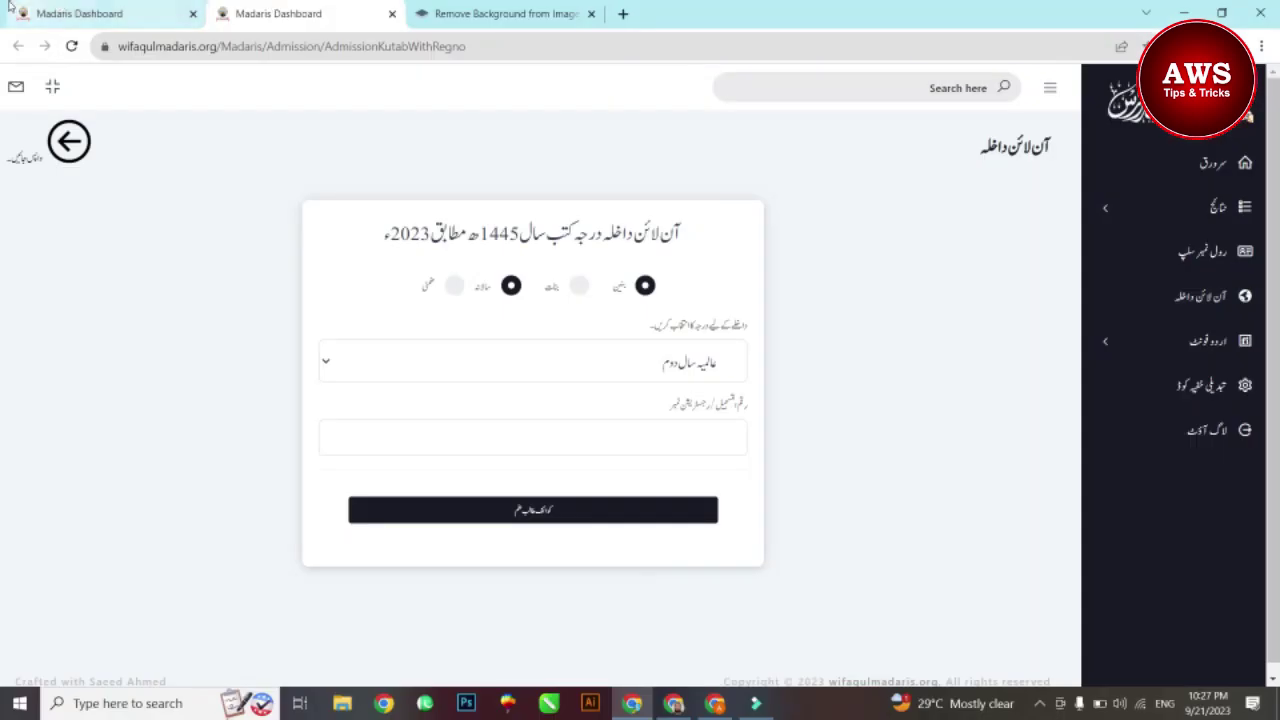
Return to the admission overview and open the admission form for students without a registration number.
{"action": "left_click", "coordinate": [16, 10]}
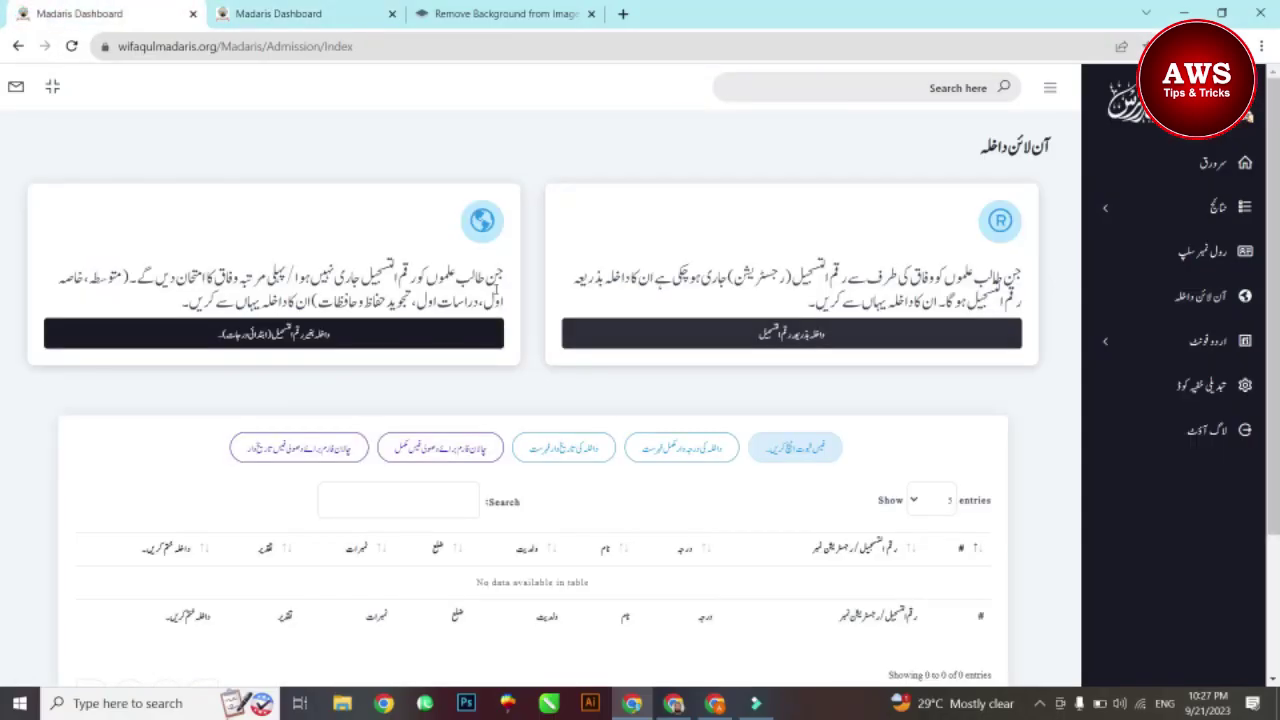
{"action": "scroll", "coordinate": [720, 500], "scroll_direction": "down", "scroll_amount": 2}
{"action": "scroll", "coordinate": [745, 518], "scroll_direction": "down", "scroll_amount": 1}
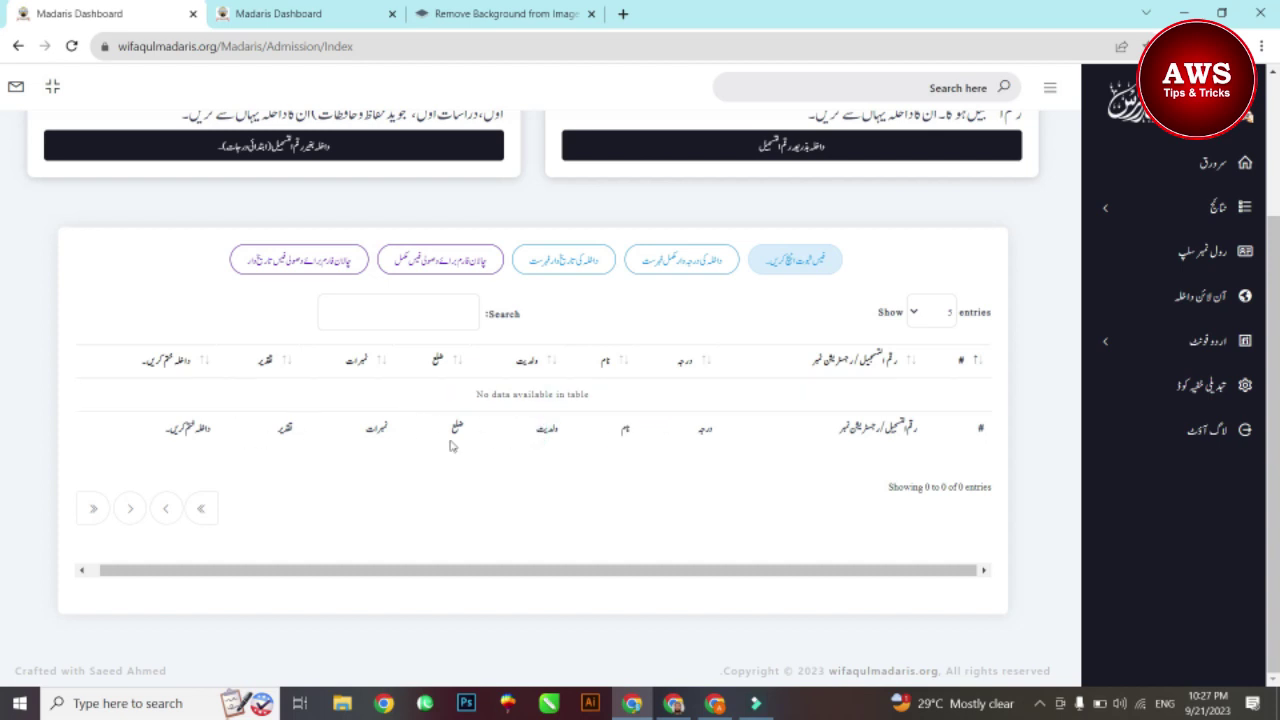
{"action": "scroll", "coordinate": [588, 388], "scroll_direction": "up", "scroll_amount": 2}
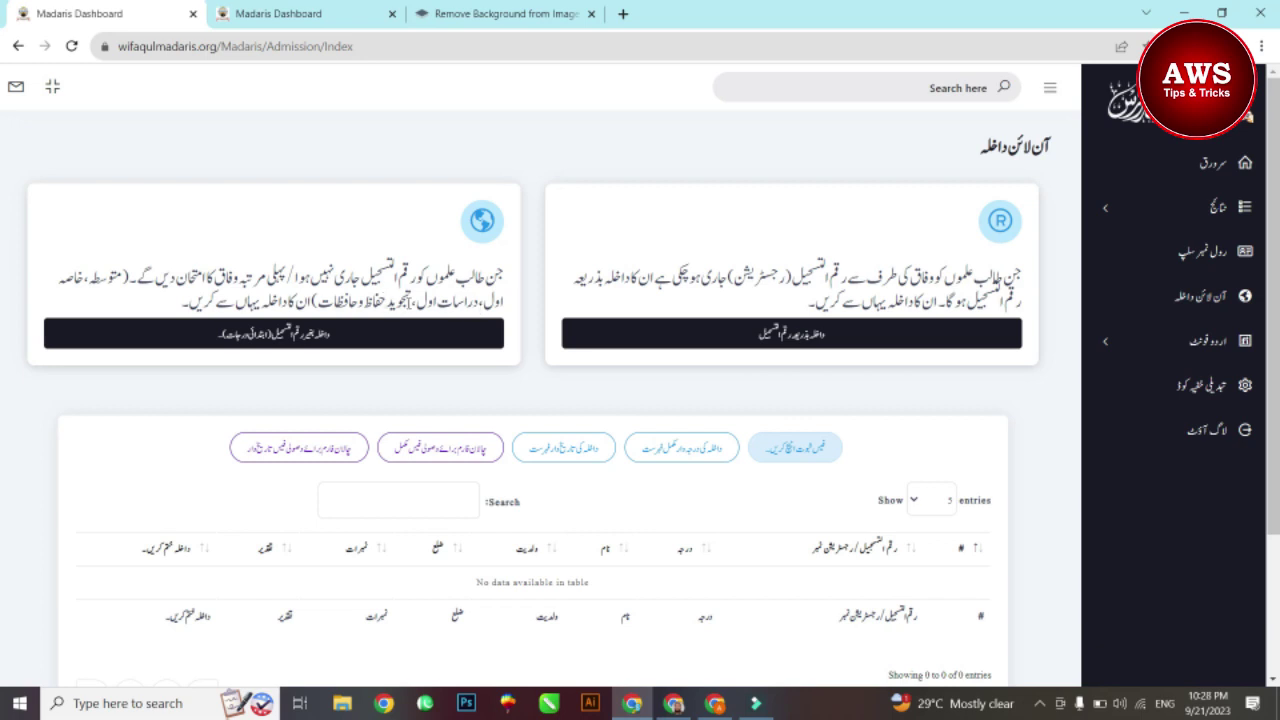
{"action": "left_click_drag", "start_coordinate": [421, 303], "coordinate": [453, 308]}
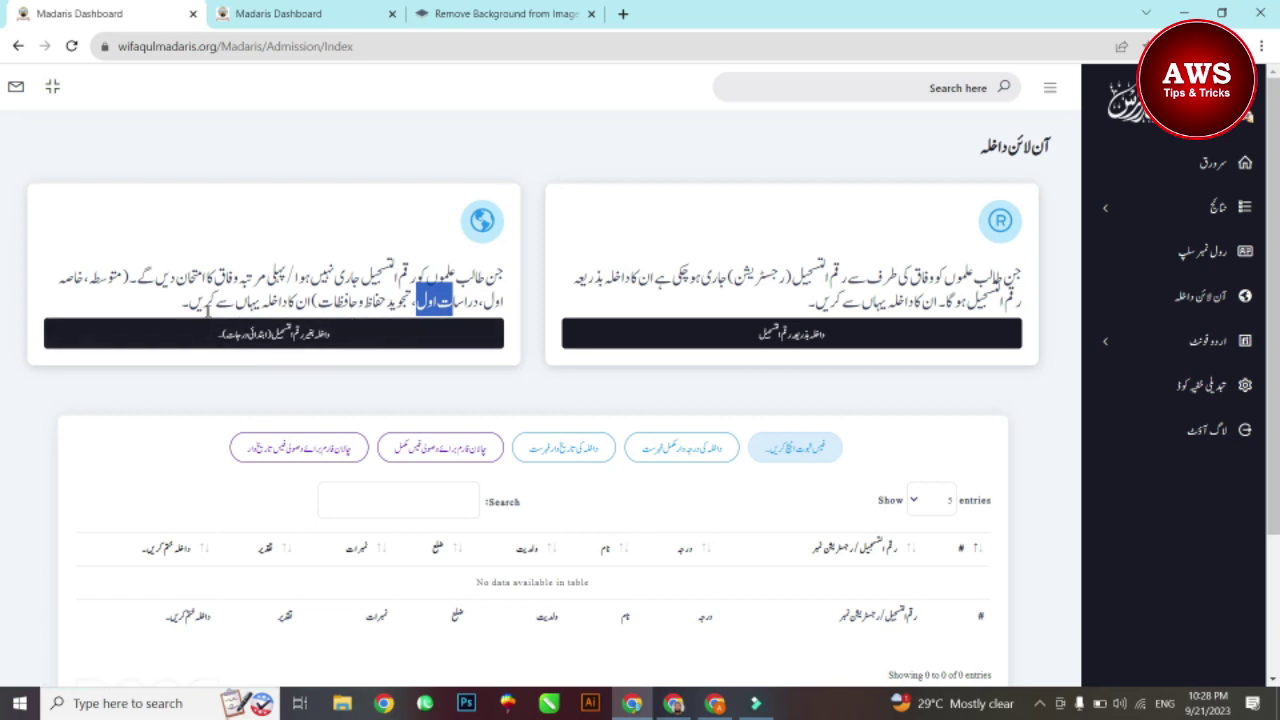
{"action": "left_click", "coordinate": [286, 337]}
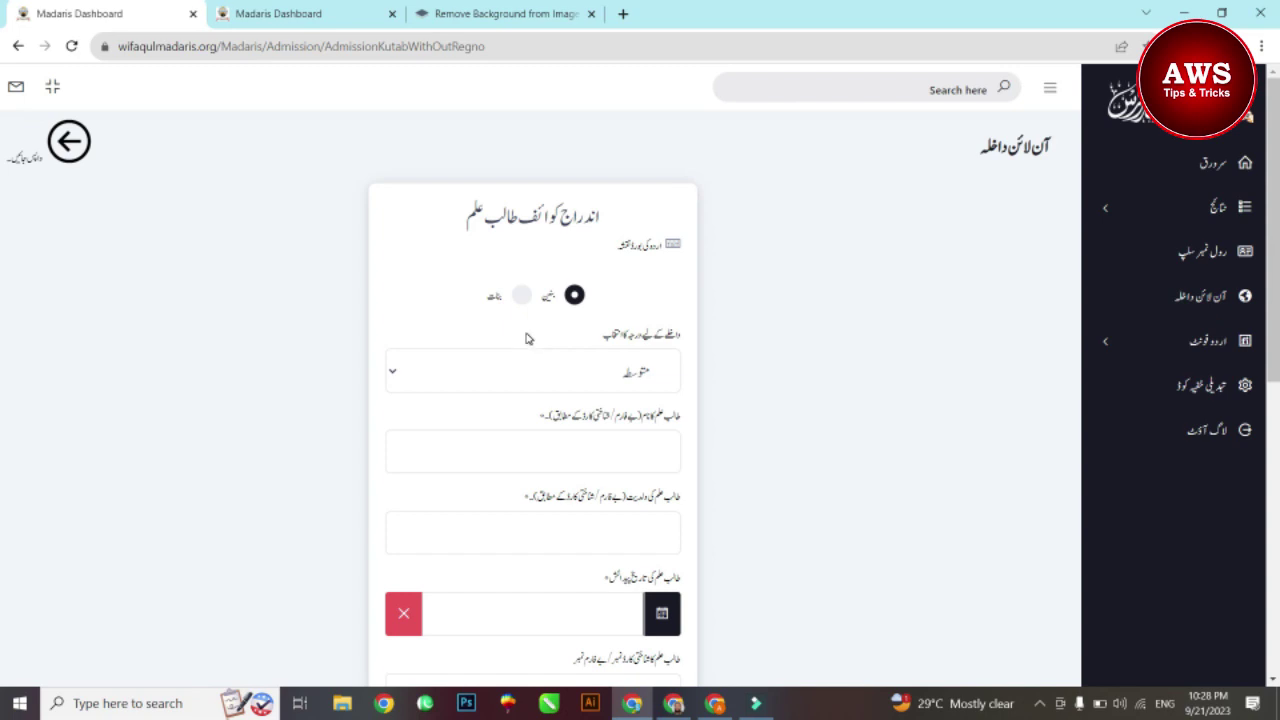
View the form's Urdu keyboard layout and the list of admission grades offered for بنین.
{"action": "scroll", "coordinate": [535, 325], "scroll_direction": "down", "scroll_amount": 2}
{"action": "scroll", "coordinate": [550, 310], "scroll_direction": "up", "scroll_amount": 2}
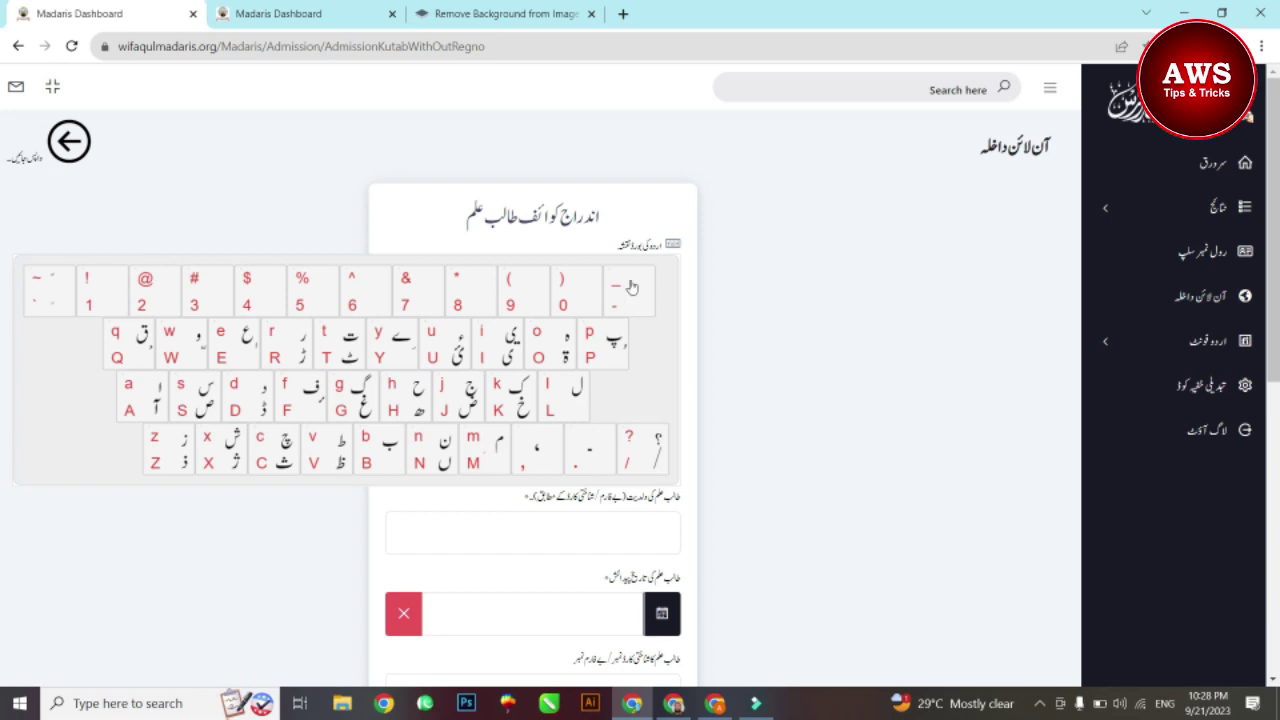
{"action": "left_click", "coordinate": [793, 306]}
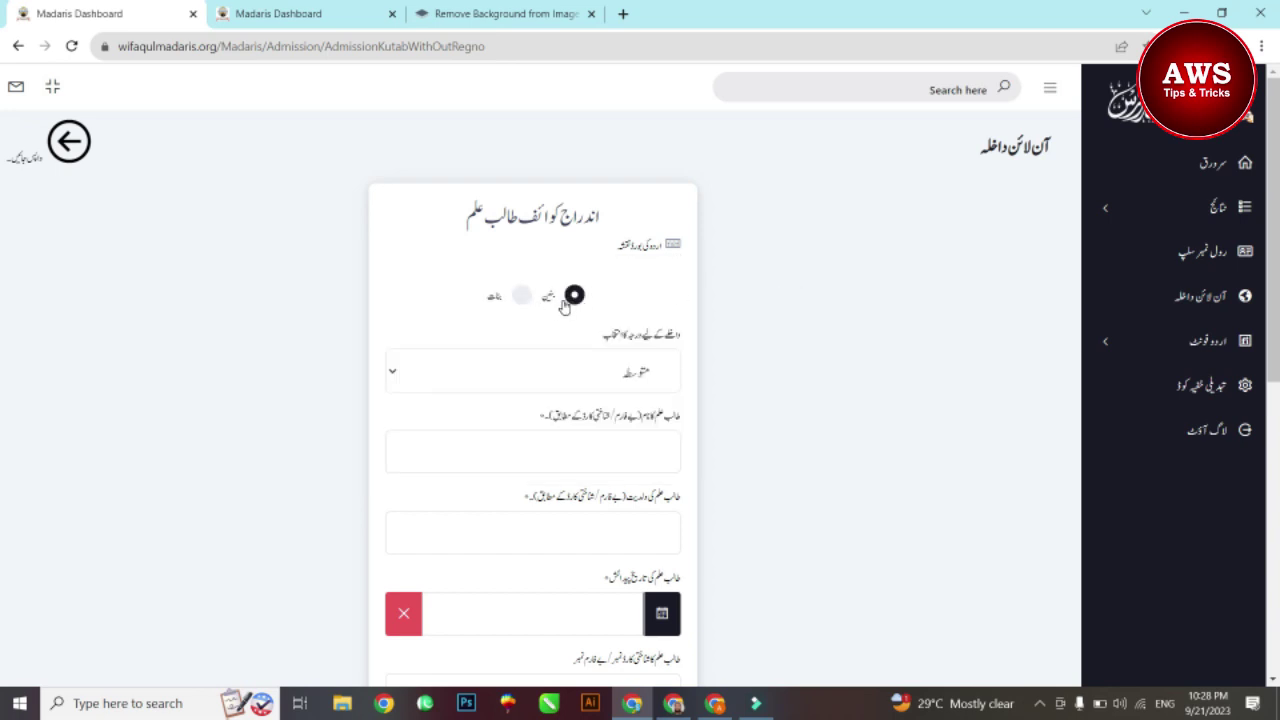
{"action": "left_click", "coordinate": [601, 377]}
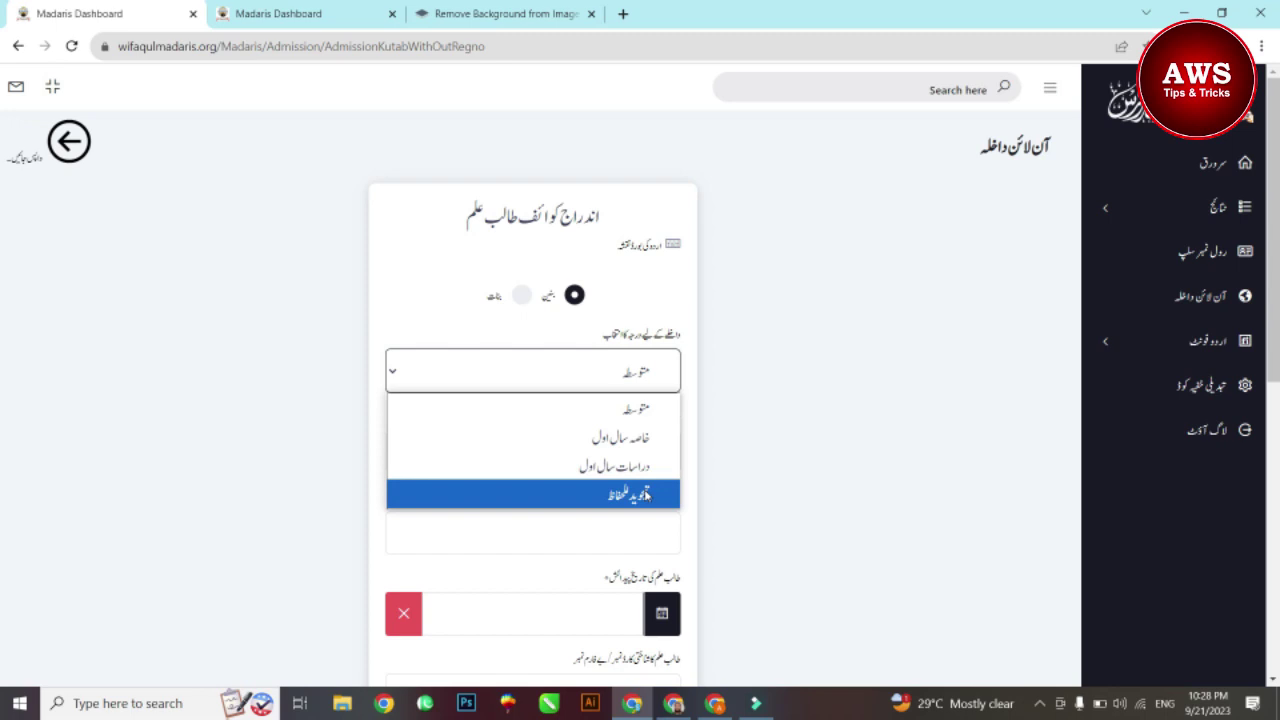
{"action": "left_click", "coordinate": [748, 486]}
Examine the form's fields for student name, father's name, date of birth, ID number, district, address and photo.
{"action": "scroll", "coordinate": [686, 457], "scroll_direction": "down", "scroll_amount": 1}
{"action": "left_click", "coordinate": [608, 370]}
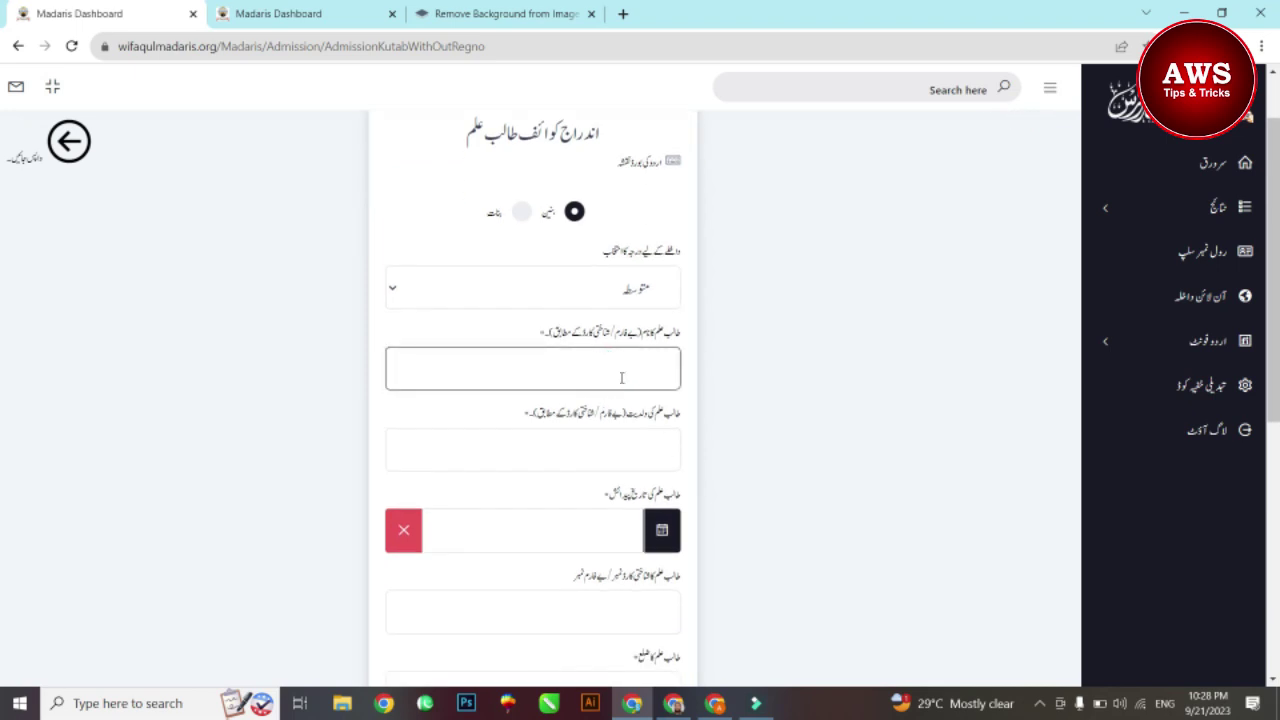
{"action": "left_click", "coordinate": [634, 448]}
{"action": "left_click", "coordinate": [711, 443]}
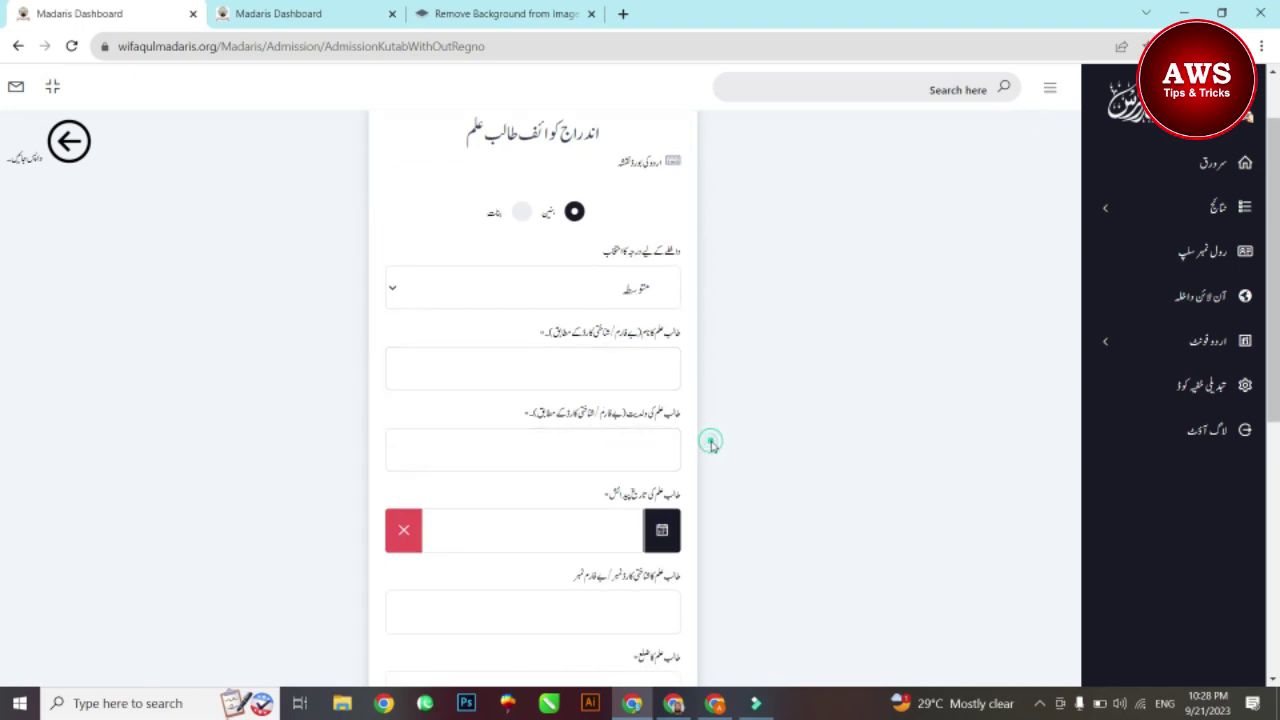
{"action": "scroll", "coordinate": [691, 452], "scroll_direction": "down", "scroll_amount": 1}
{"action": "scroll", "coordinate": [691, 452], "scroll_direction": "down", "scroll_amount": 1}
{"action": "scroll", "coordinate": [694, 371], "scroll_direction": "down", "scroll_amount": 2}
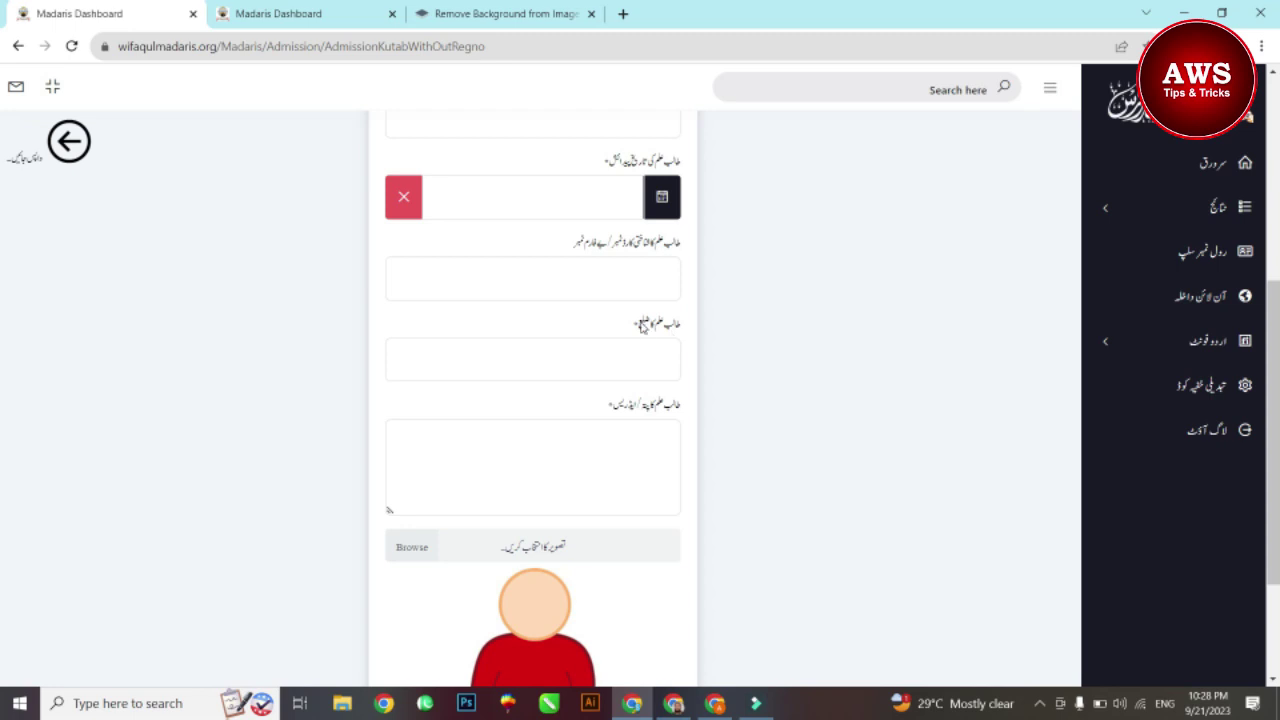
{"action": "scroll", "coordinate": [645, 329], "scroll_direction": "down", "scroll_amount": 2}
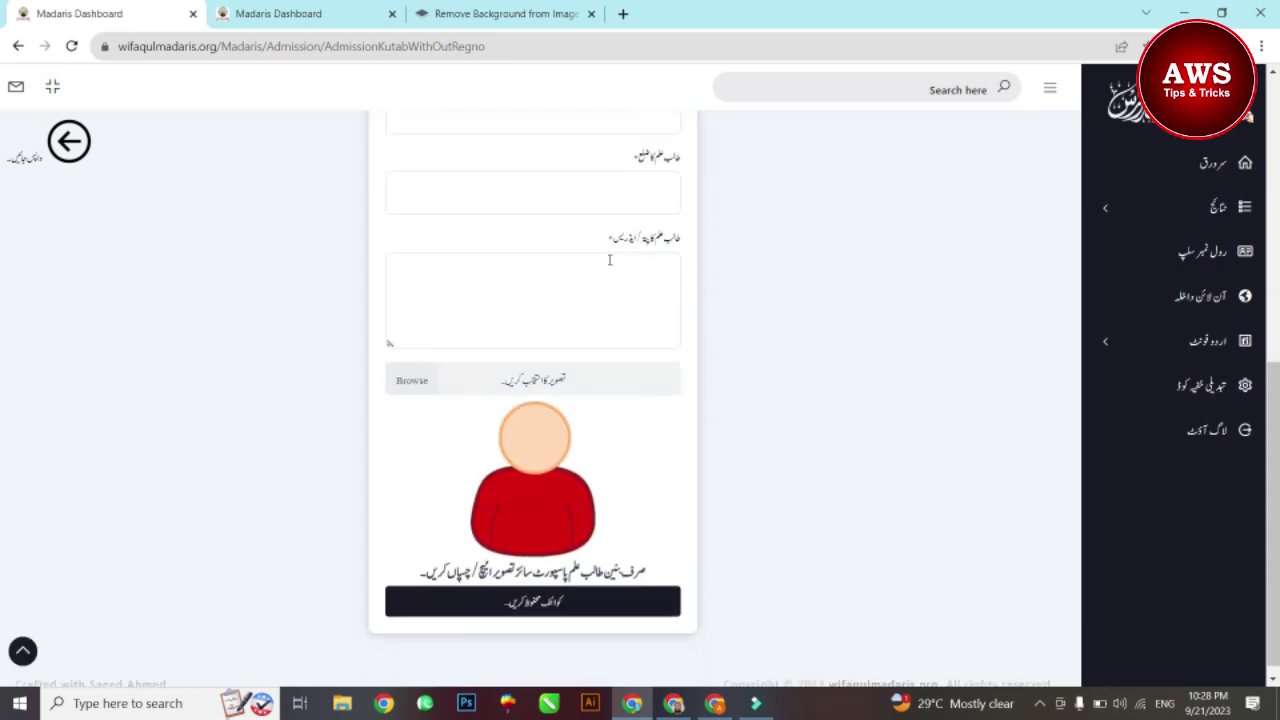
{"action": "left_click", "coordinate": [663, 285]}
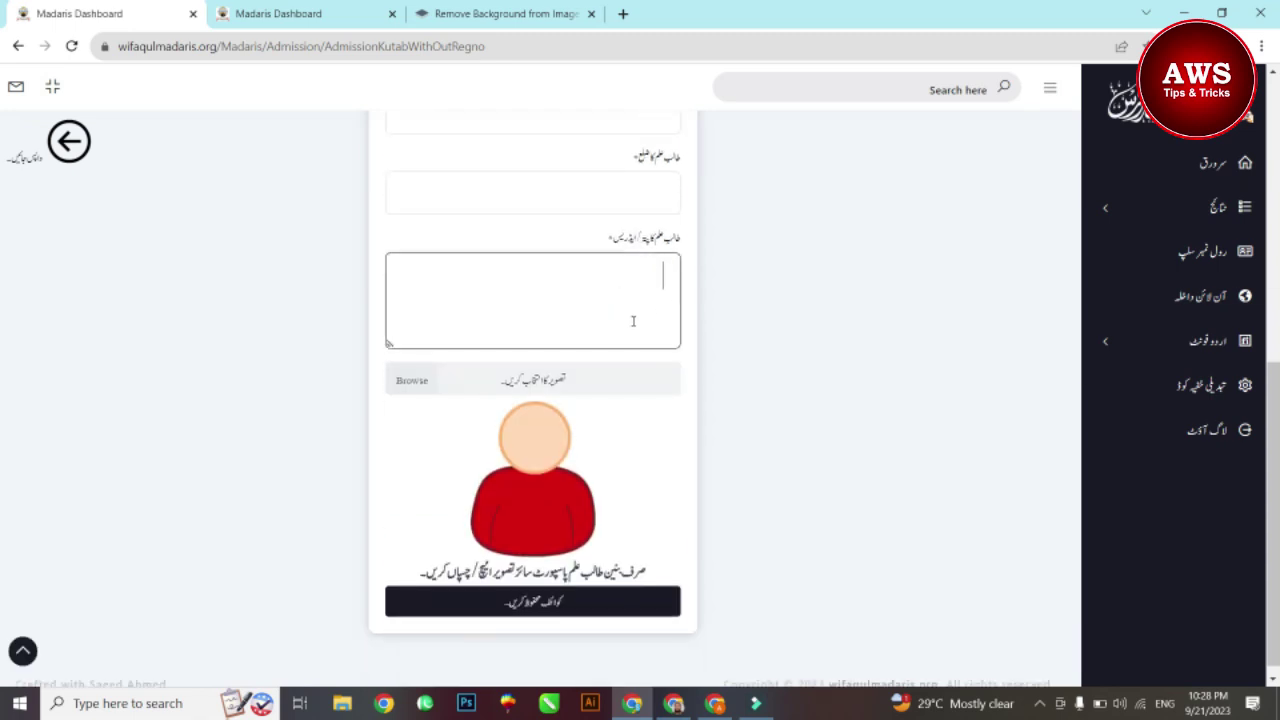
{"action": "left_click_drag", "start_coordinate": [612, 238], "coordinate": [688, 240]}
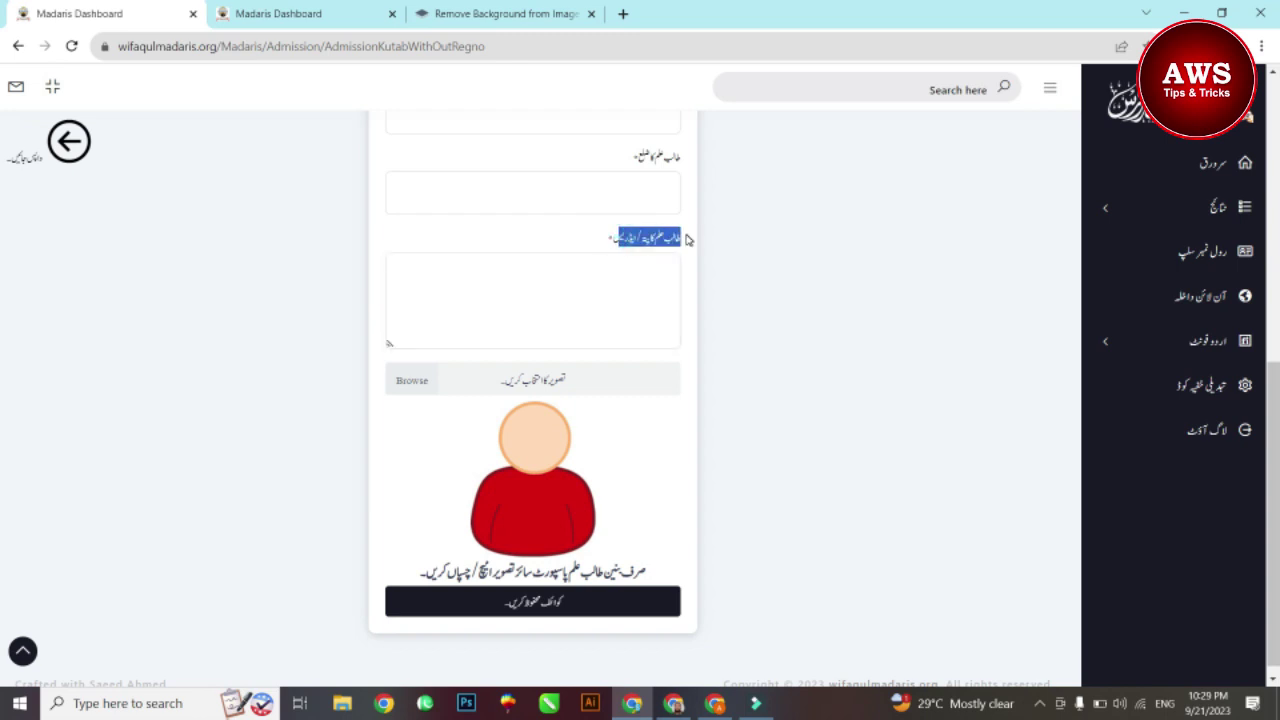
Open the file chooser for the student's photo, look through the available folders, and close it without choosing a picture.
{"action": "left_click", "coordinate": [613, 237]}
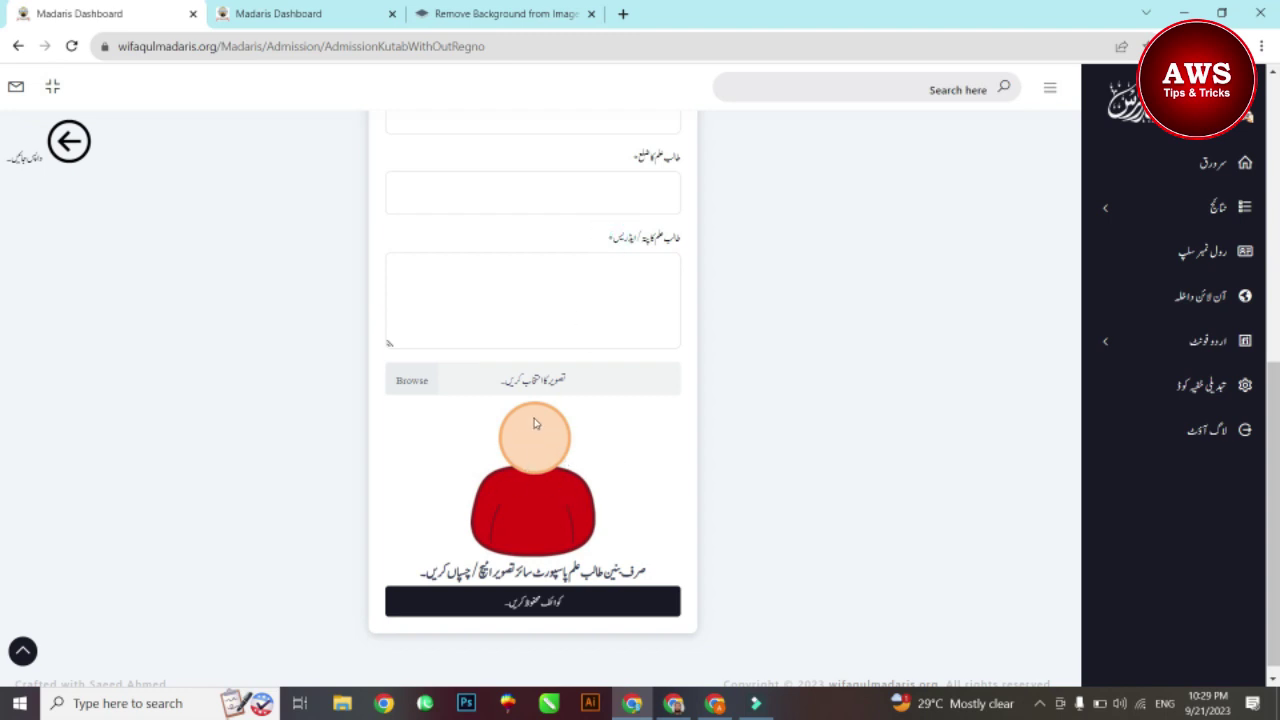
{"action": "left_click", "coordinate": [545, 456]}
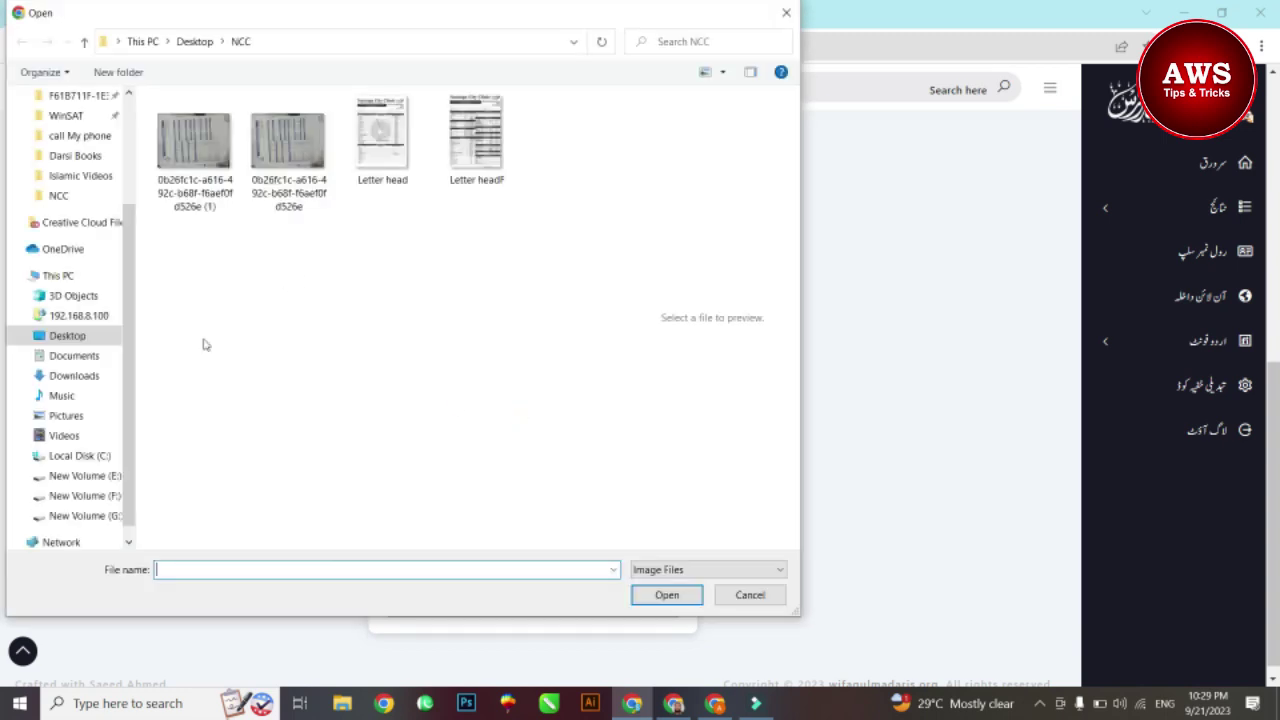
{"action": "left_click_drag", "start_coordinate": [129, 304], "coordinate": [147, 203]}
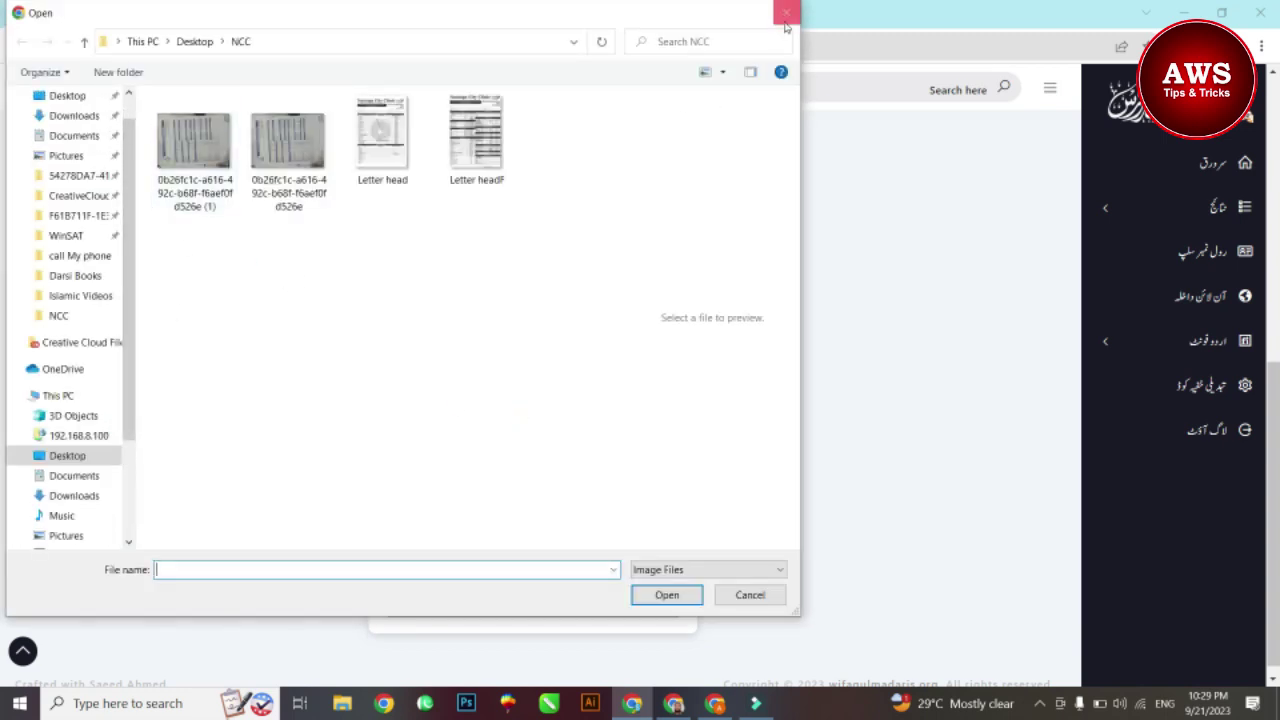
{"action": "key", "text": "Escape"}
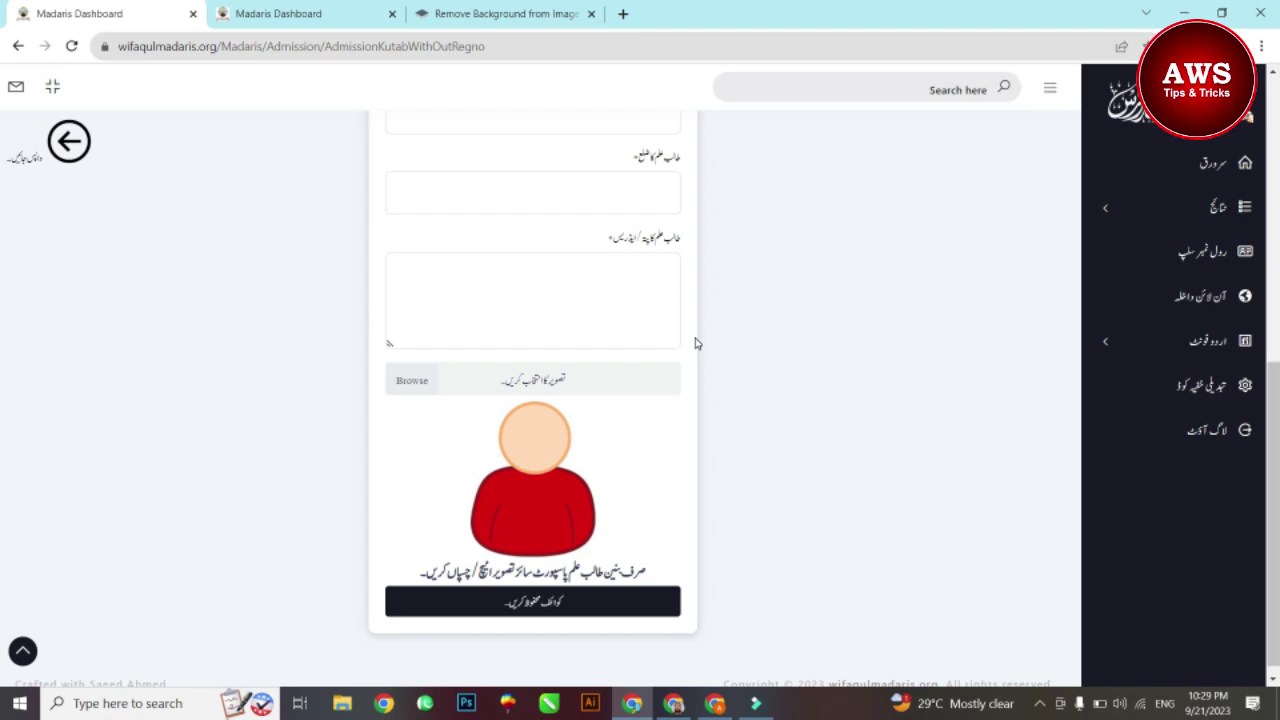
View the remove.bg background removal site and its web address, and return to the admission form without a registration number.
{"action": "left_click", "coordinate": [522, 14]}
{"action": "left_click", "coordinate": [200, 48]}
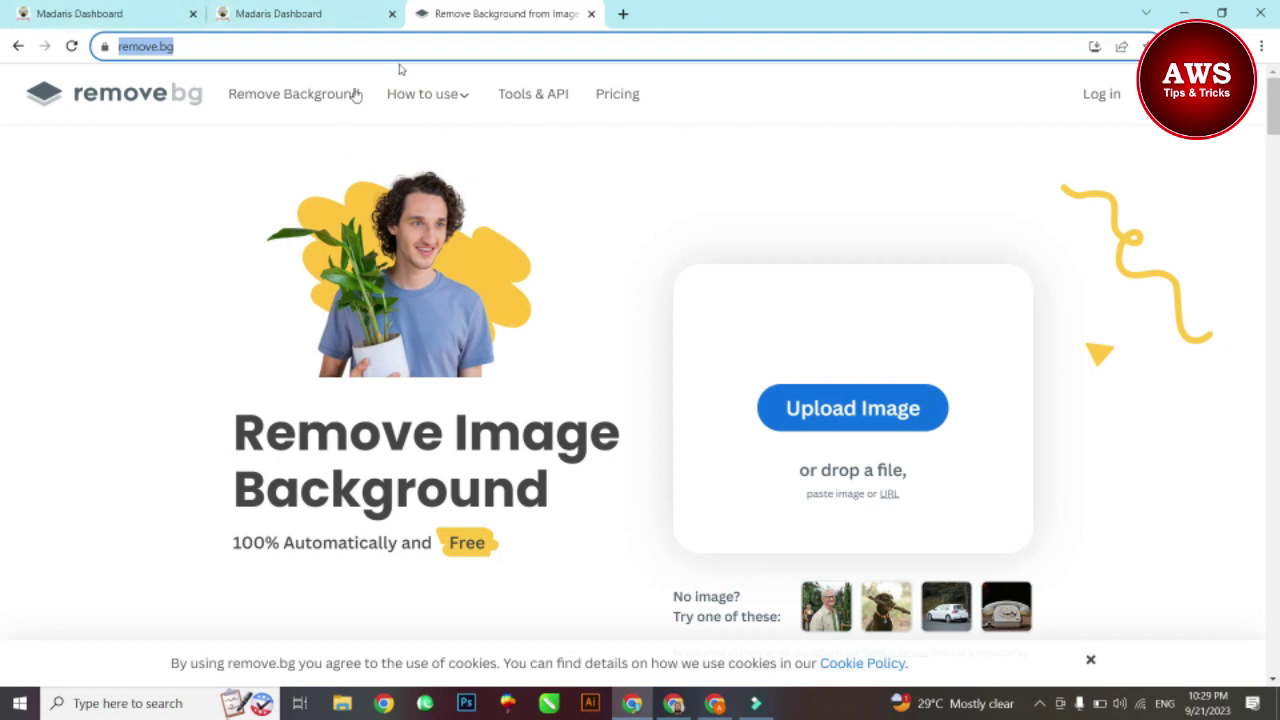
{"action": "left_click", "coordinate": [138, 12]}
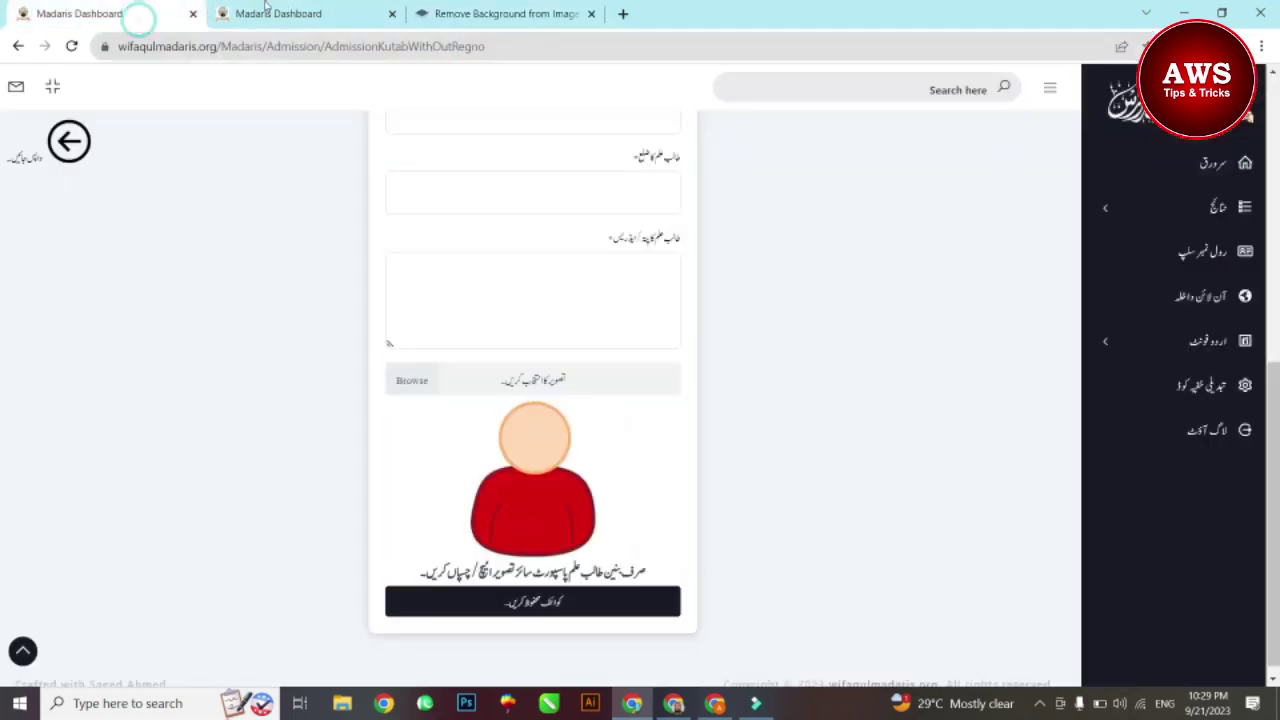
{"action": "left_click", "coordinate": [264, 14]}
{"action": "left_click", "coordinate": [170, 26]}
Review the form's student photo area and the list of admission grades offered for بنین, leaving the grade selection as it is.
{"action": "scroll", "coordinate": [391, 190], "scroll_direction": "up", "scroll_amount": 2}
{"action": "scroll", "coordinate": [400, 180], "scroll_direction": "down", "scroll_amount": 2}
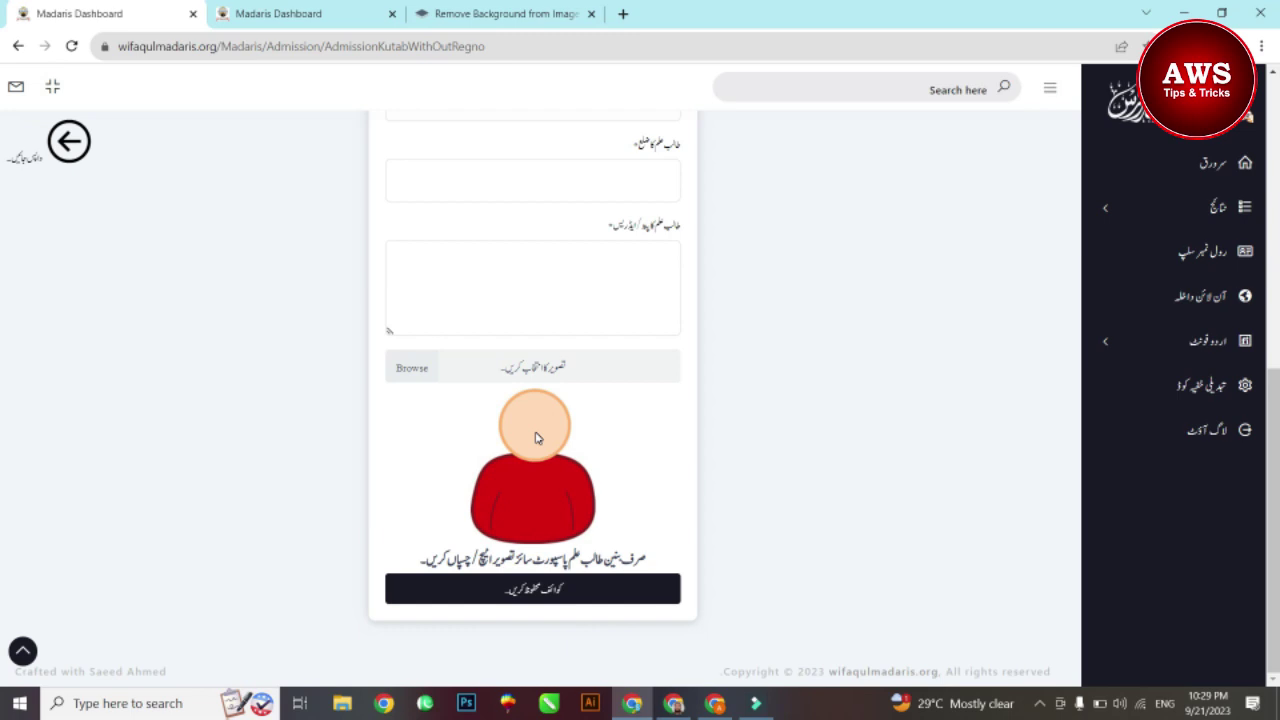
{"action": "scroll", "coordinate": [535, 437], "scroll_direction": "up", "scroll_amount": 8}
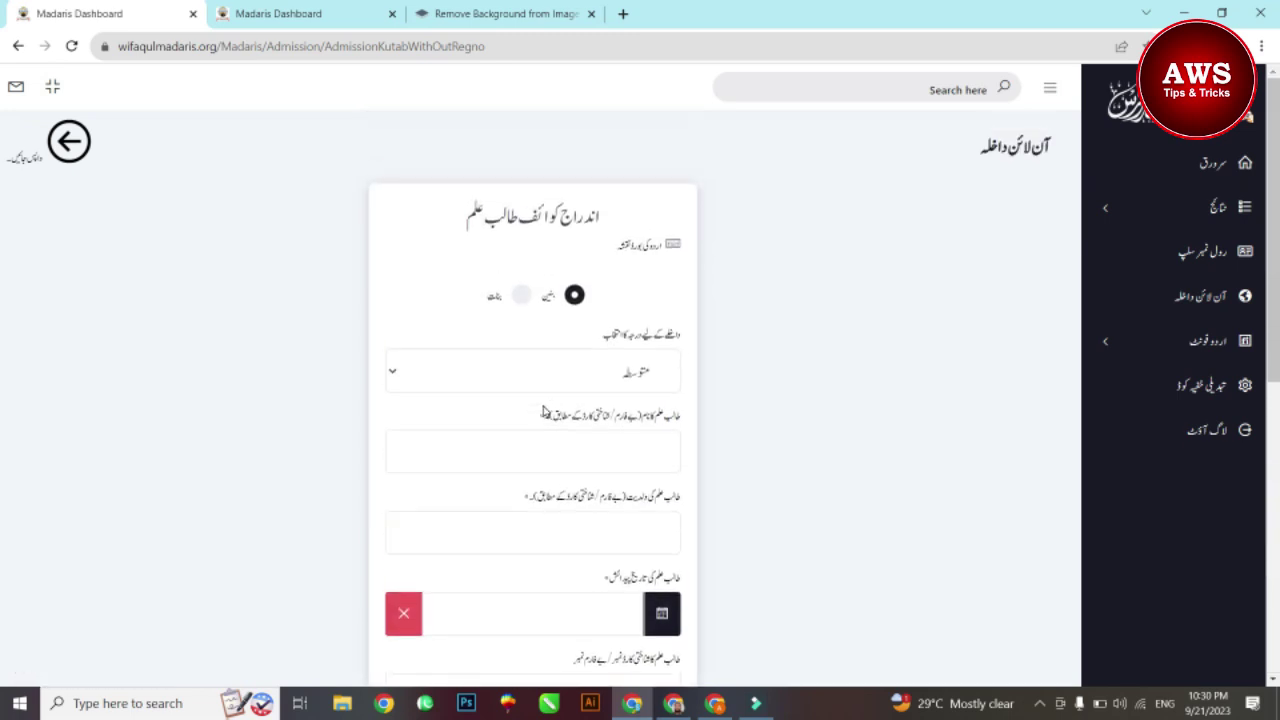
{"action": "left_click", "coordinate": [582, 384]}
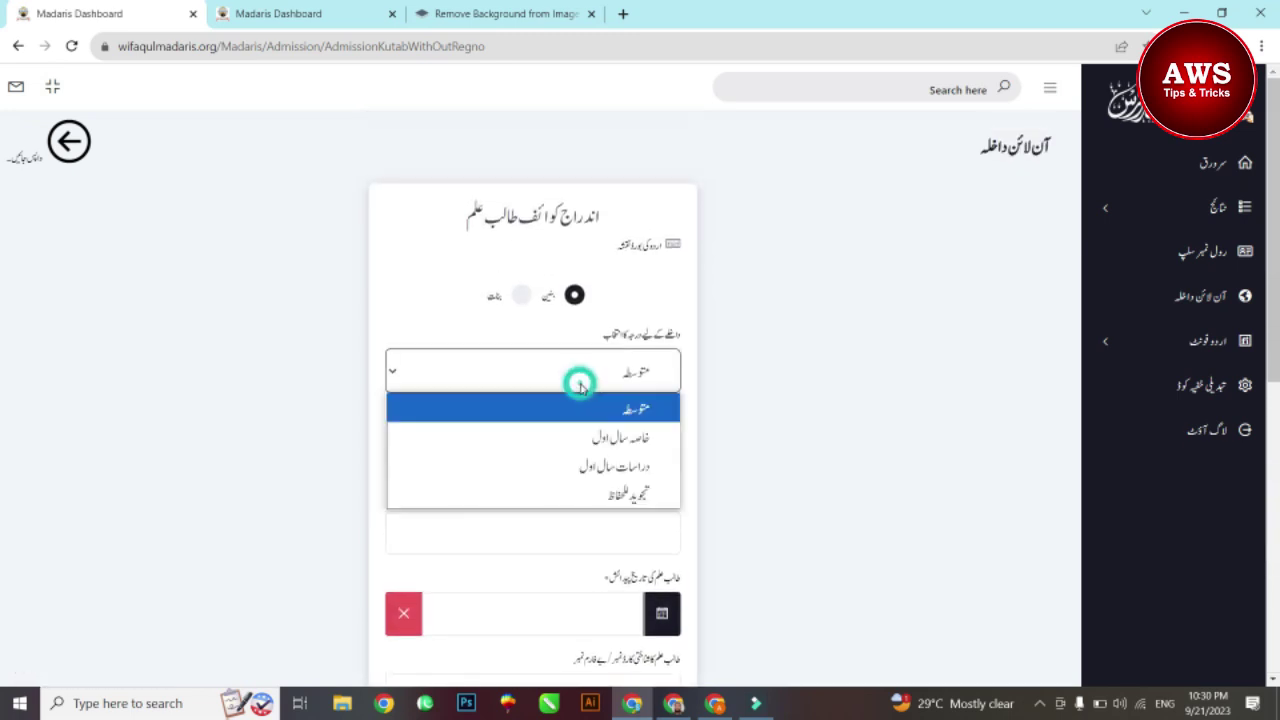
{"action": "left_click", "coordinate": [730, 452]}
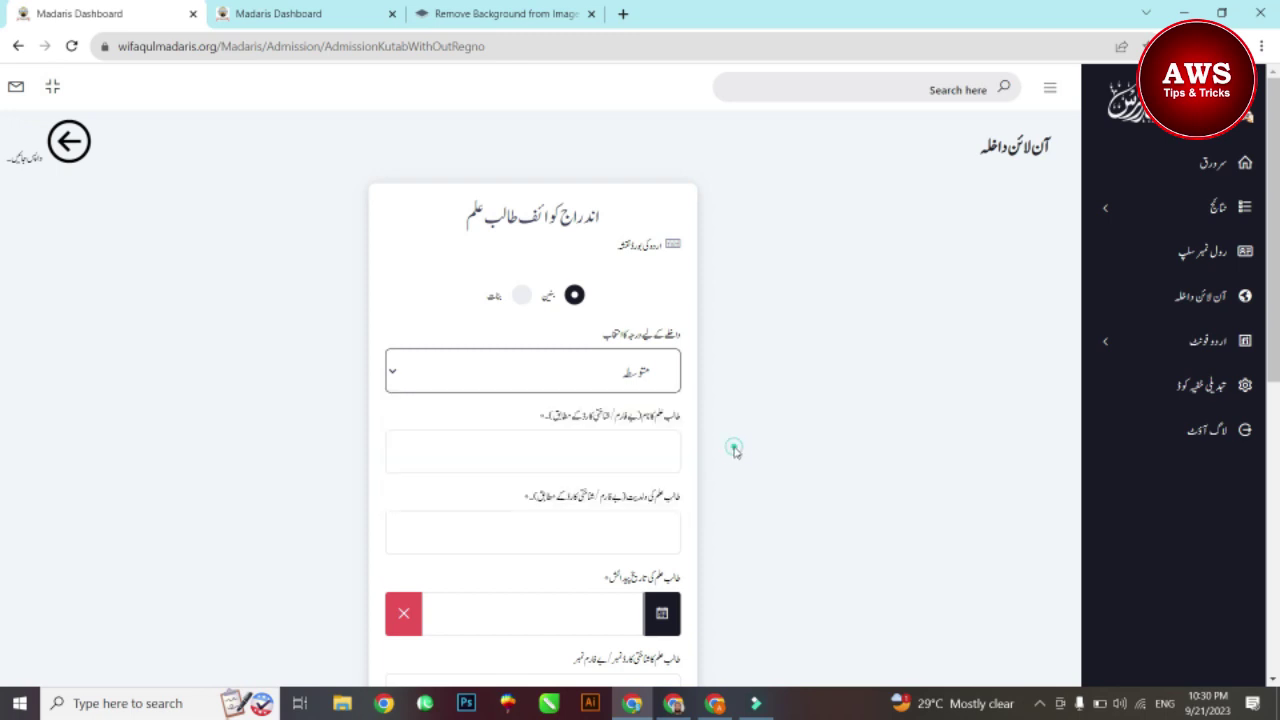
Return to the online admission overview and examine the admitted students table with its list and fee challan options.
{"action": "left_click", "coordinate": [72, 146]}
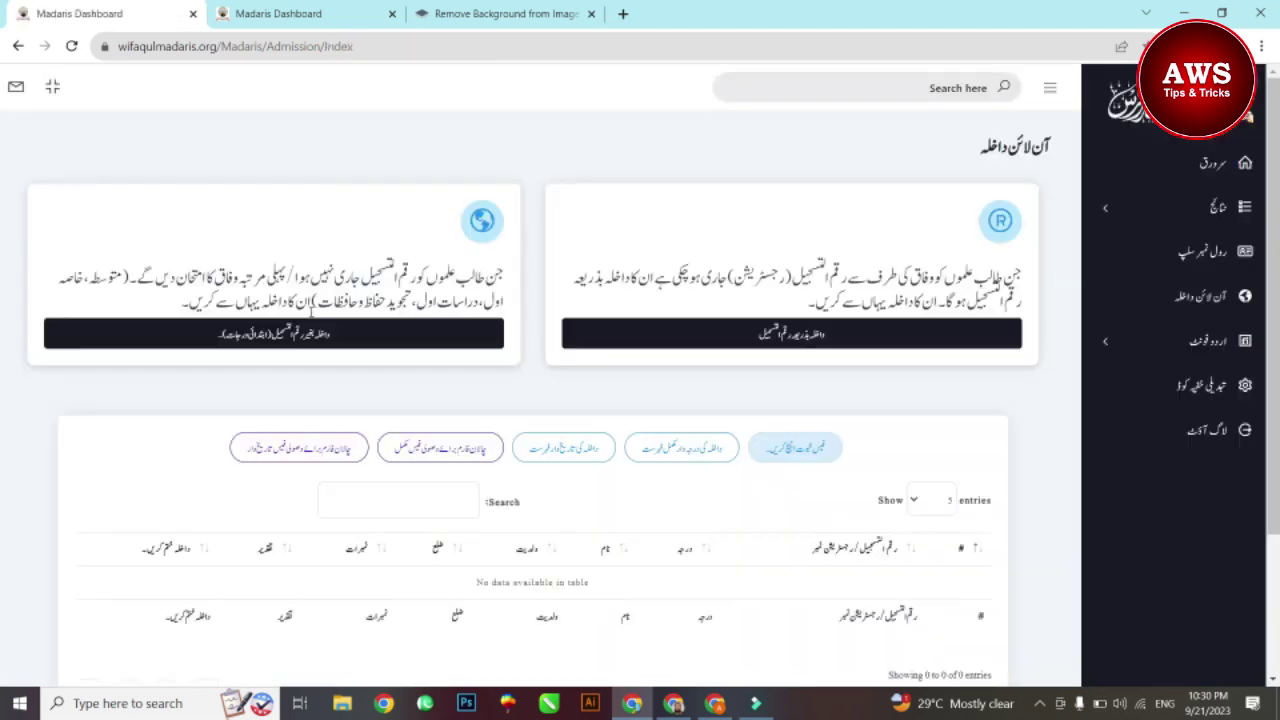
{"action": "scroll", "coordinate": [400, 333], "scroll_direction": "down", "scroll_amount": 2}
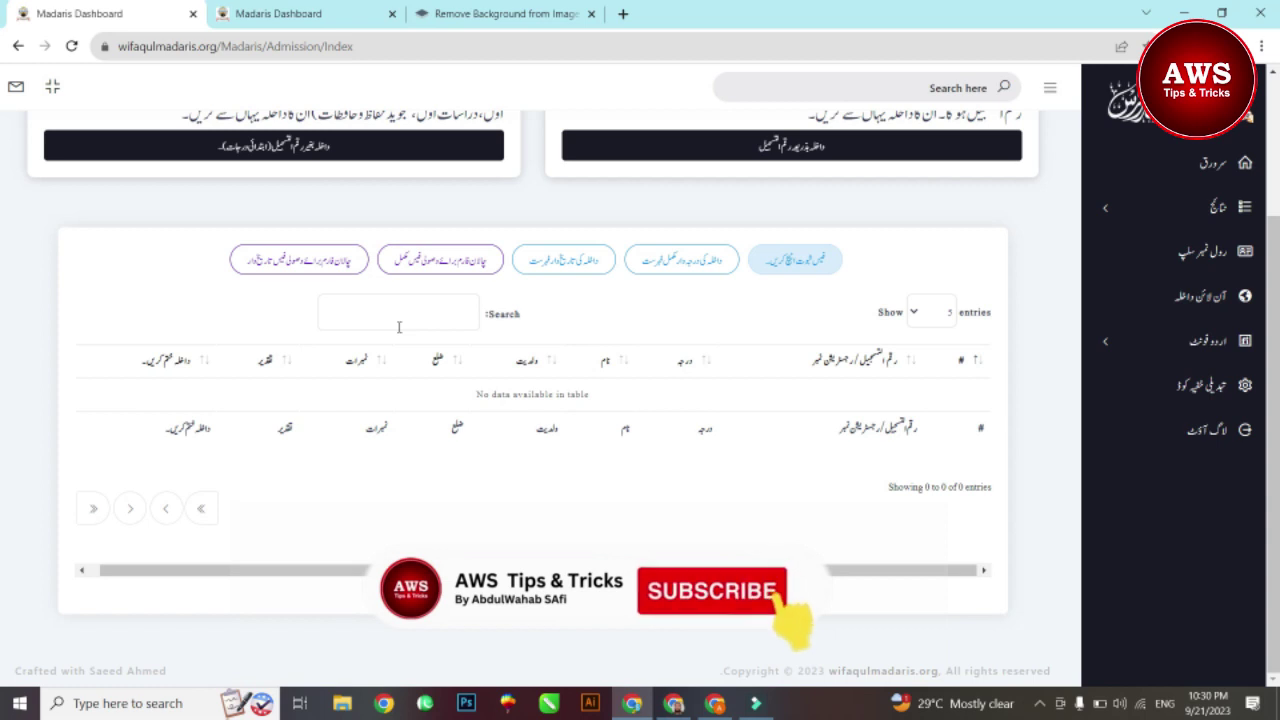
{"action": "scroll", "coordinate": [375, 345], "scroll_direction": "up", "scroll_amount": 2}
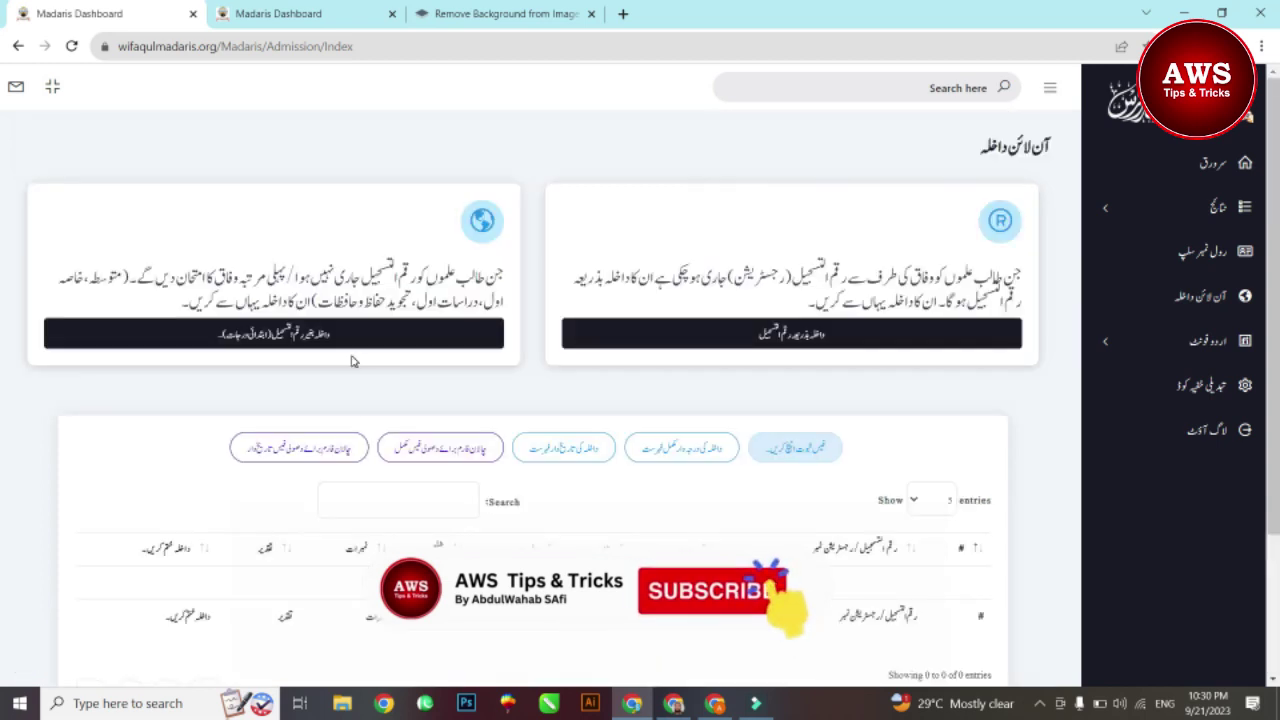